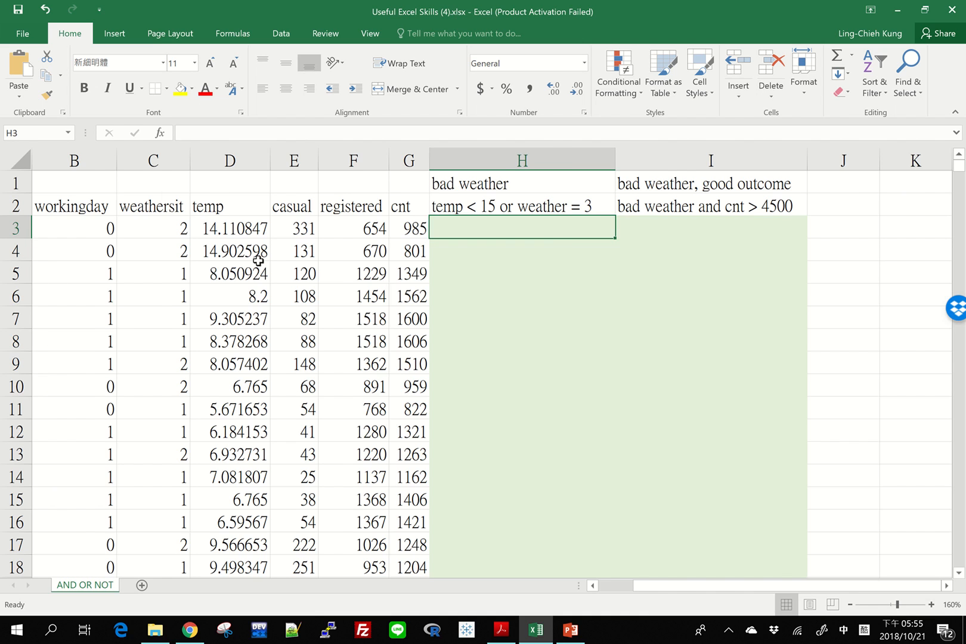
Step: Examine the temp and weathersit entries in the first data row against the bad weather criterion in column H
scroll(256, 256, left, 1)
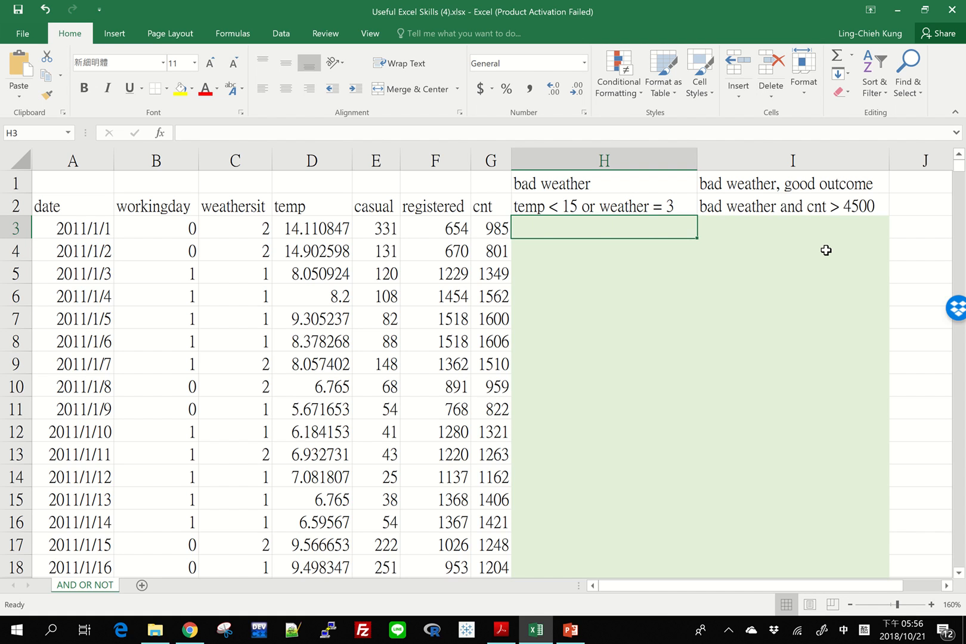
key(Left)
key(Left)
key(Left)
key(Left)
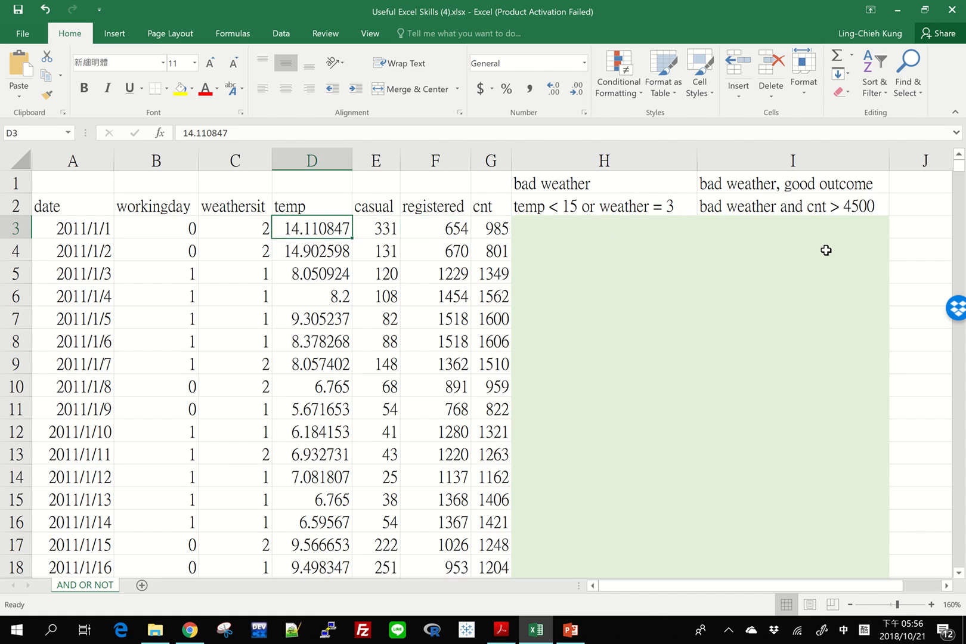
key(Left)
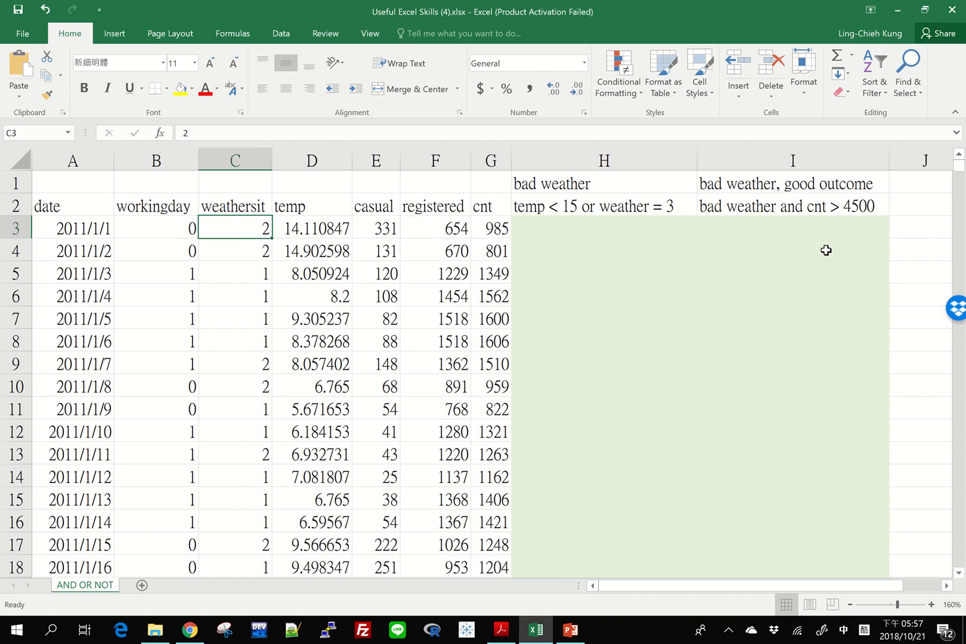
key(Right)
key(Right)
key(Right)
key(Right)
key(Right)
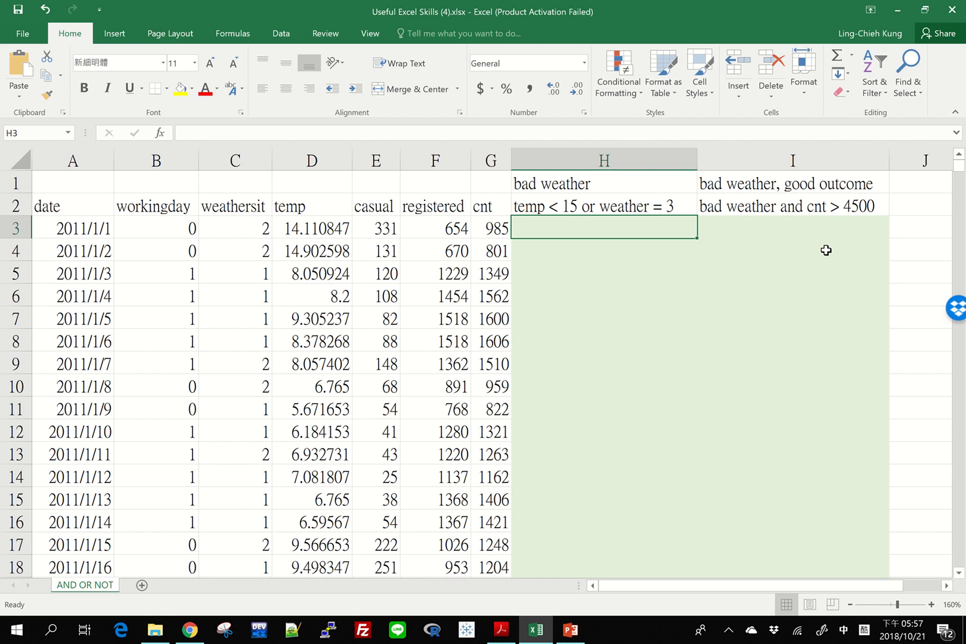
Step: Enter the formula =IF(D3 < 15, 1, 0) in cell H3 to flag days with a temperature below 15
text(=)
key(BackSpace)
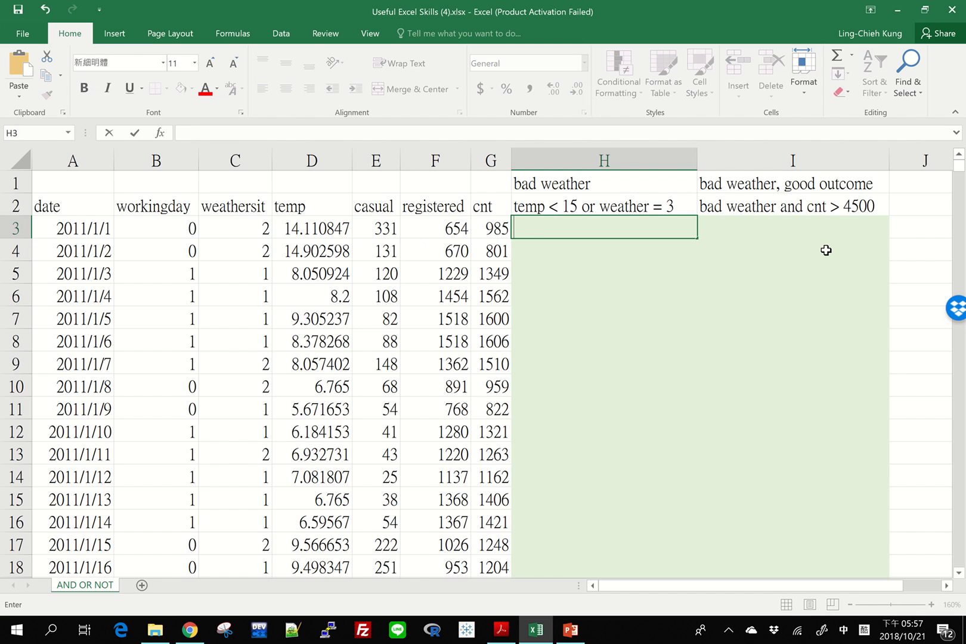
key(shift)
text(=)
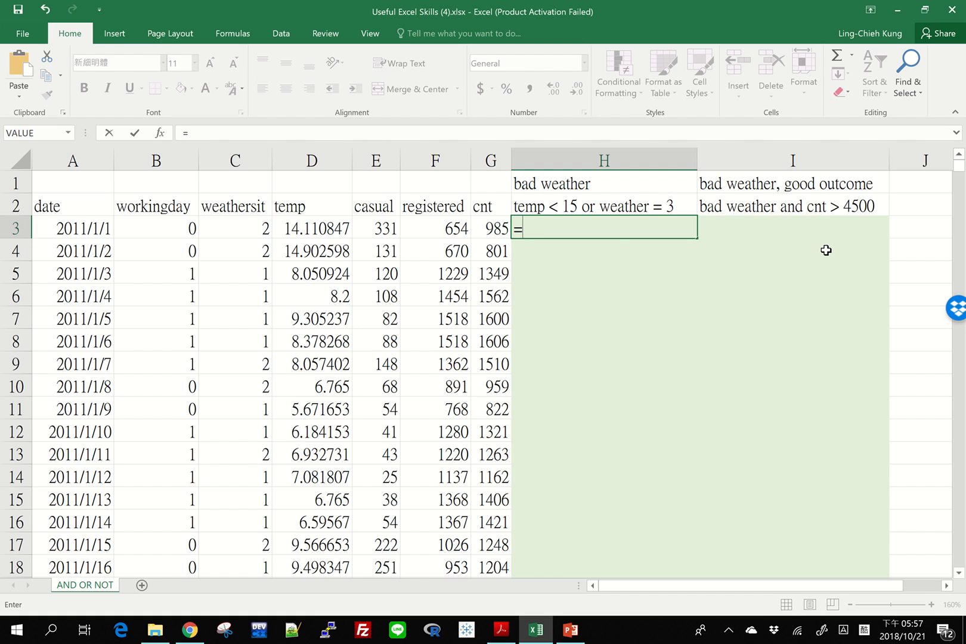
text(if()
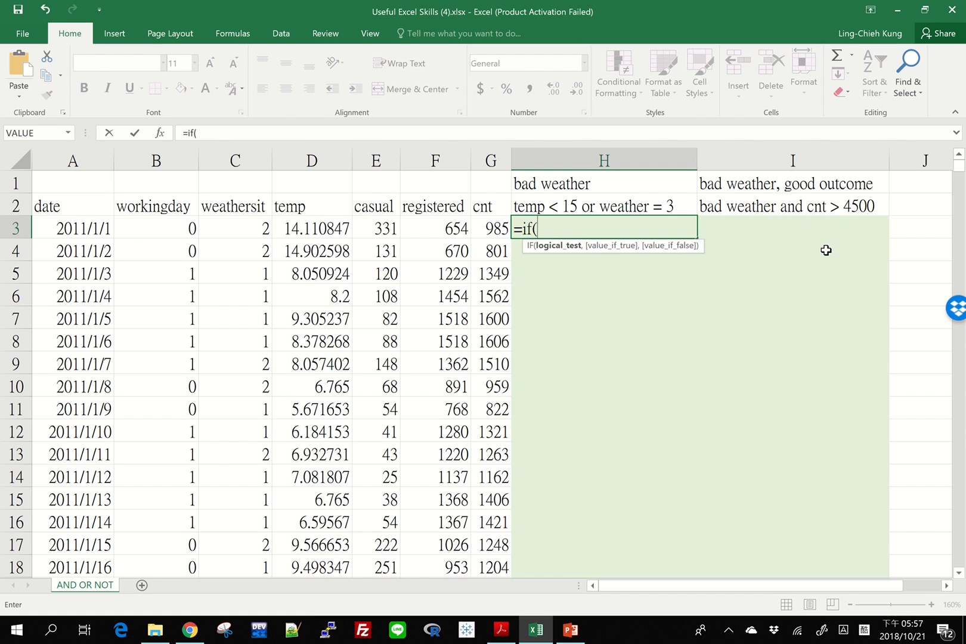
click(310, 227)
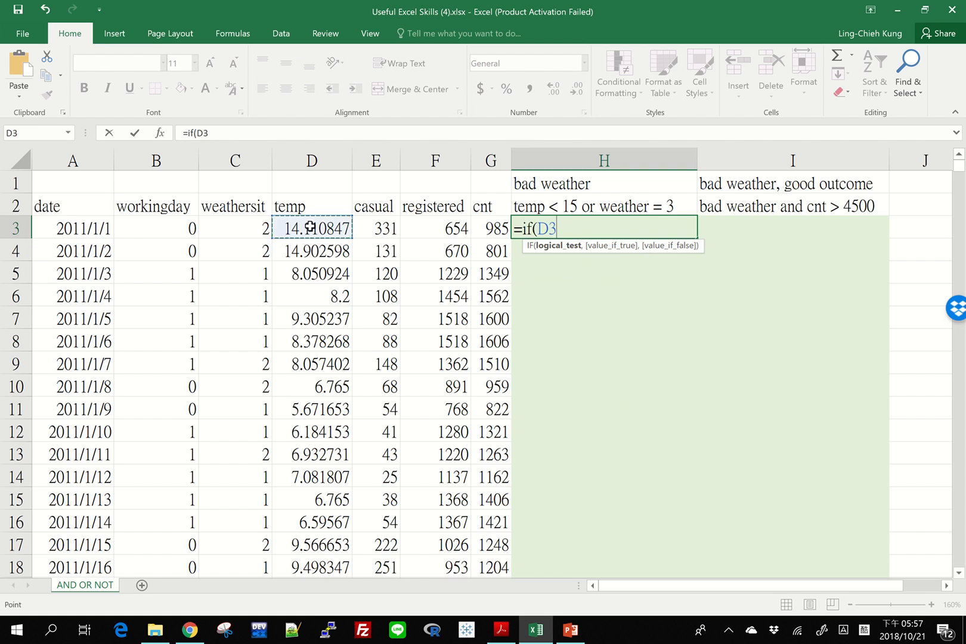
text(< 15)
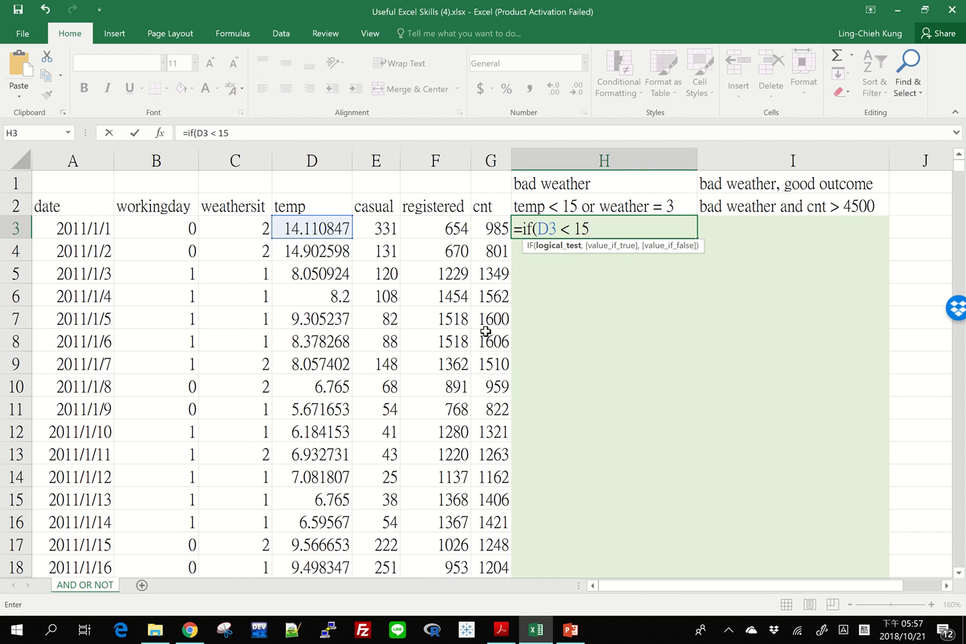
text(, 1)
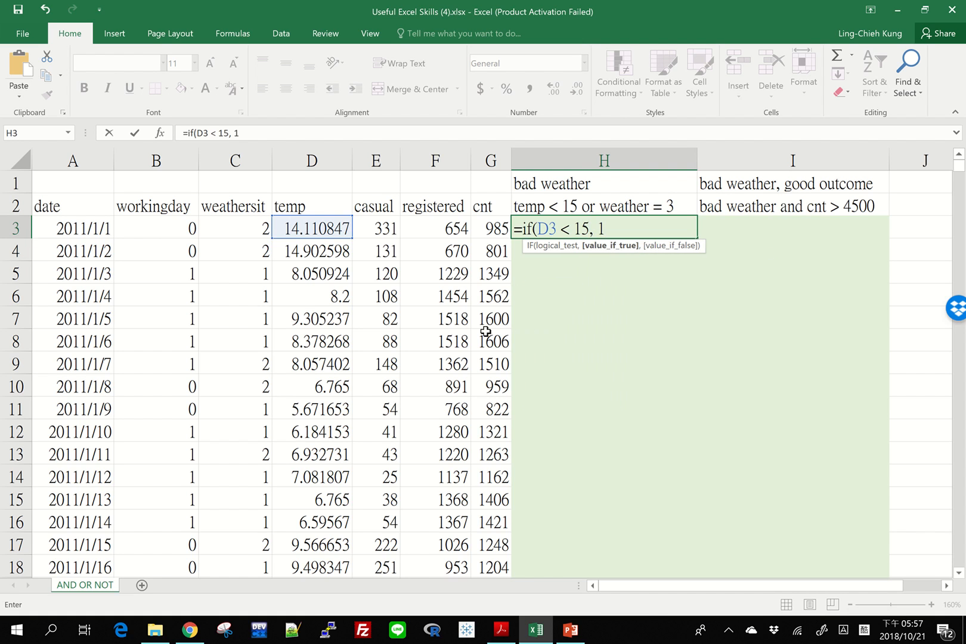
text(, 0)
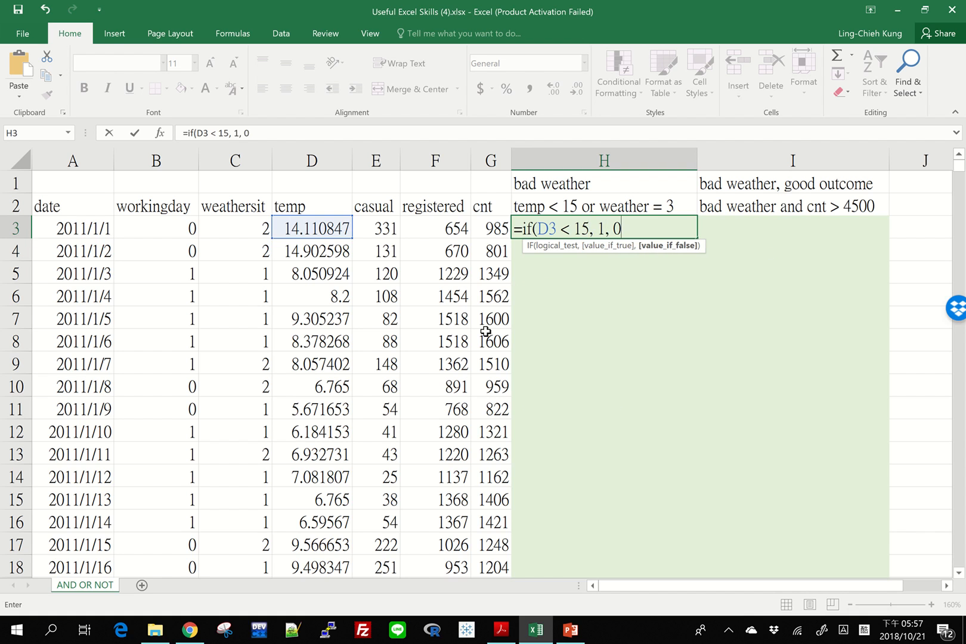
text())
key(Return)
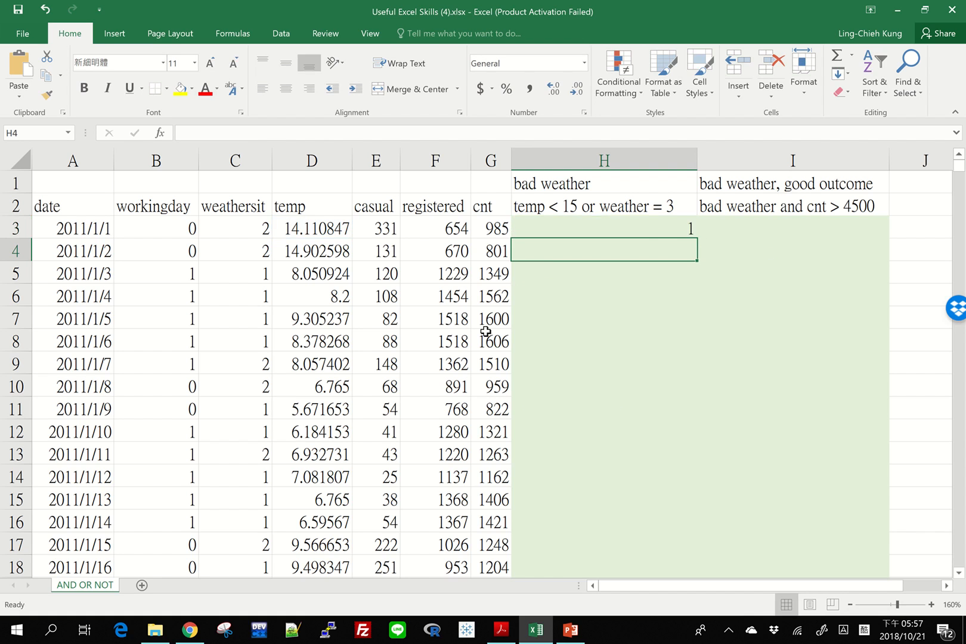
Step: Edit the formula in H3 by inserting OR( directly before the D3 < 15 condition inside the IF function
key(Up)
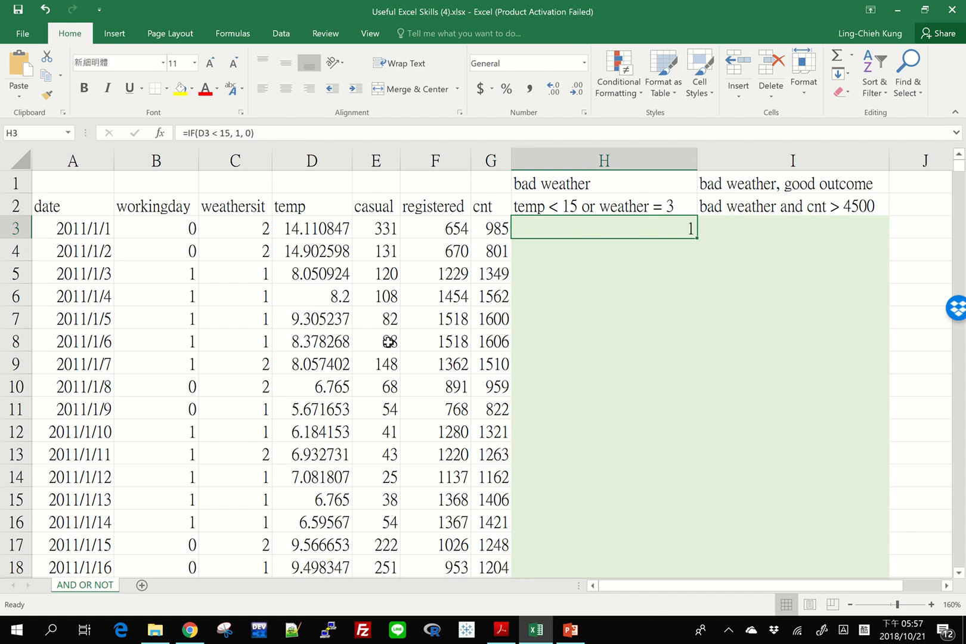
key(F2)
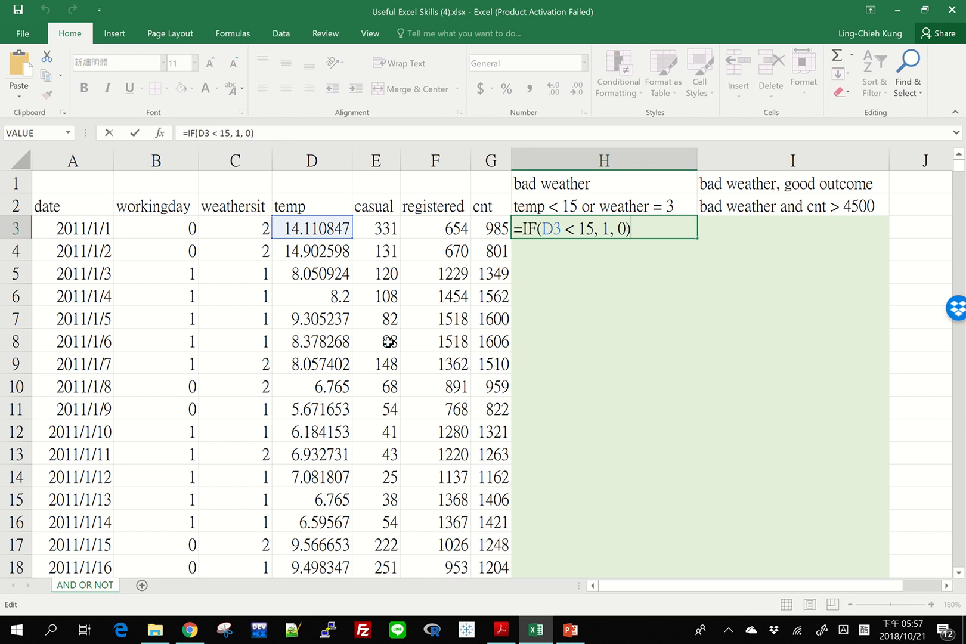
key(Left)
key(Left)
key(Left)
key(Left)
key(Left)
key(Left)
key(Left)
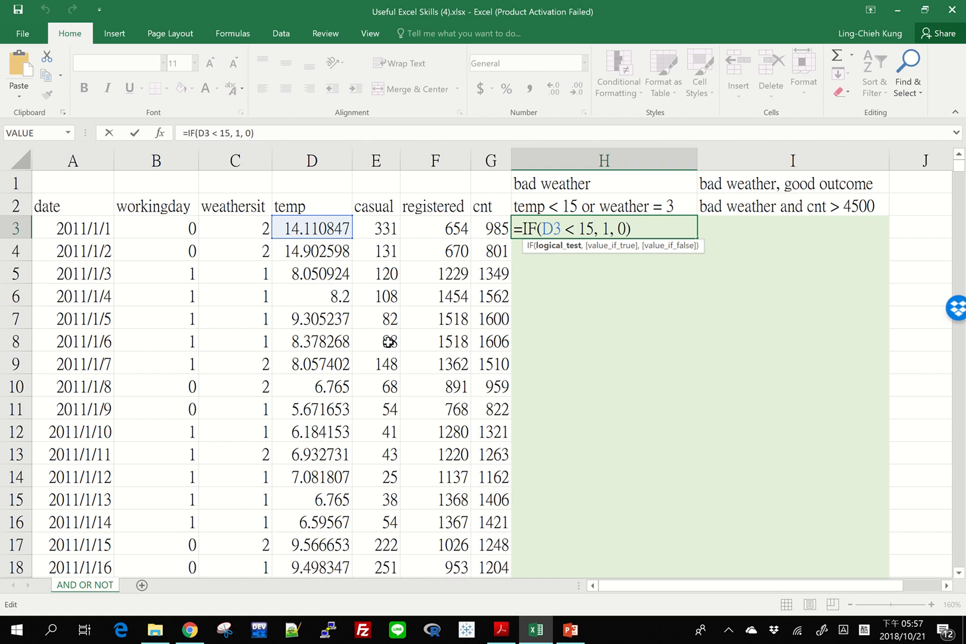
key(Left)
key(Left)
key(Left)
key(Left)
key(Left)
key(Left)
key(Left)
text(OR)
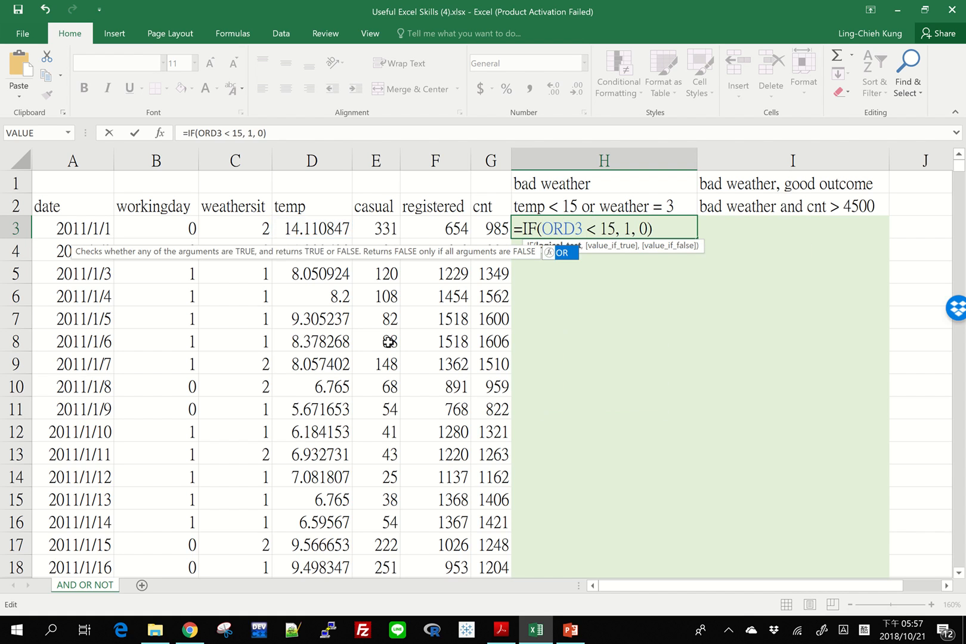
text(()
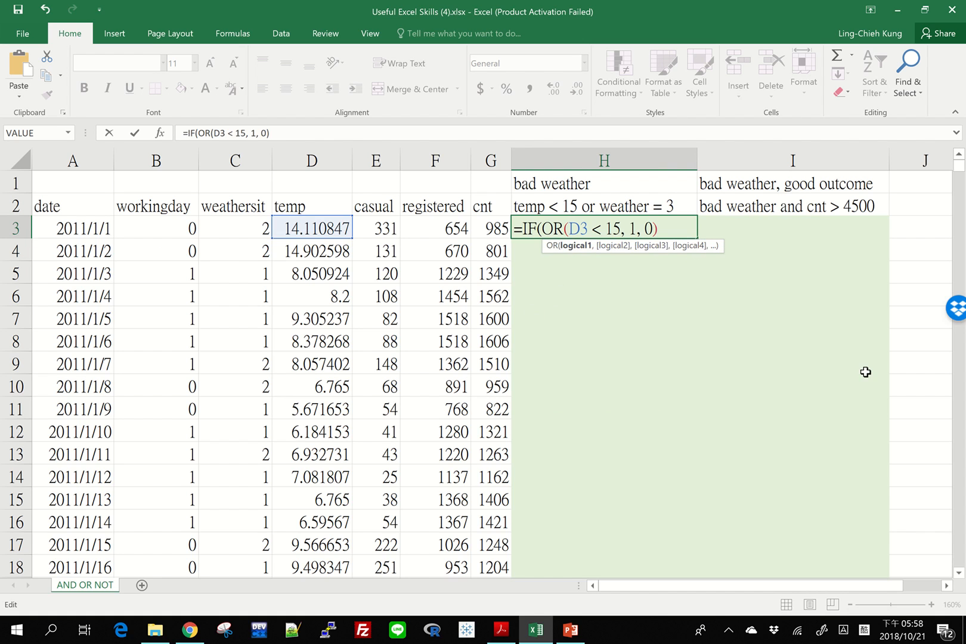
Step: Add C3 = 3 as the second OR condition, completing H3 as =IF(OR(D3 < 15, C3 = 3), 1, 0)
key(Right)
key(Right)
key(Right)
key(Right)
key(Right)
key(Right)
key(Right)
text(,)
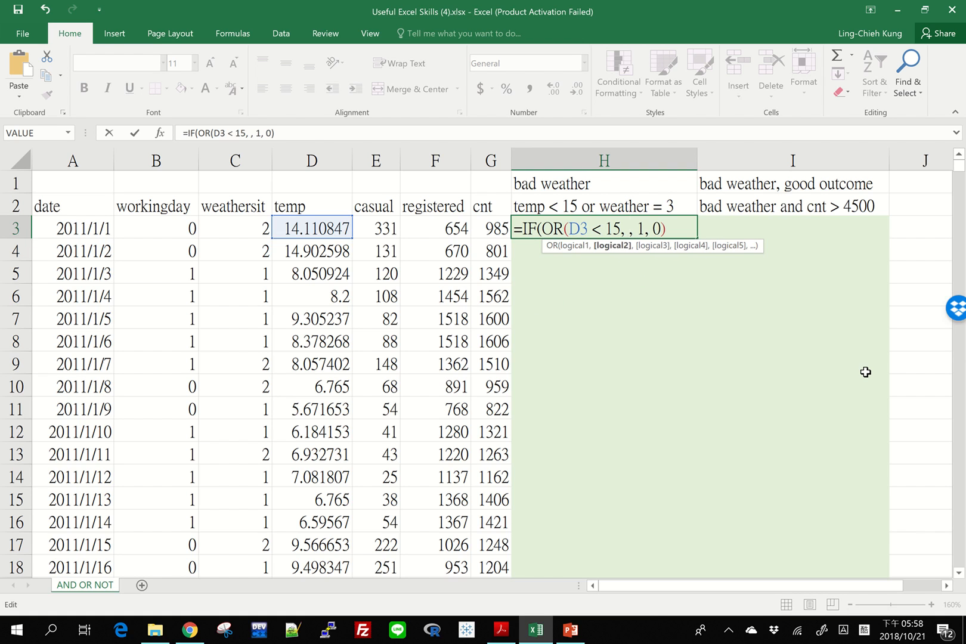
click(231, 229)
text(3 = )
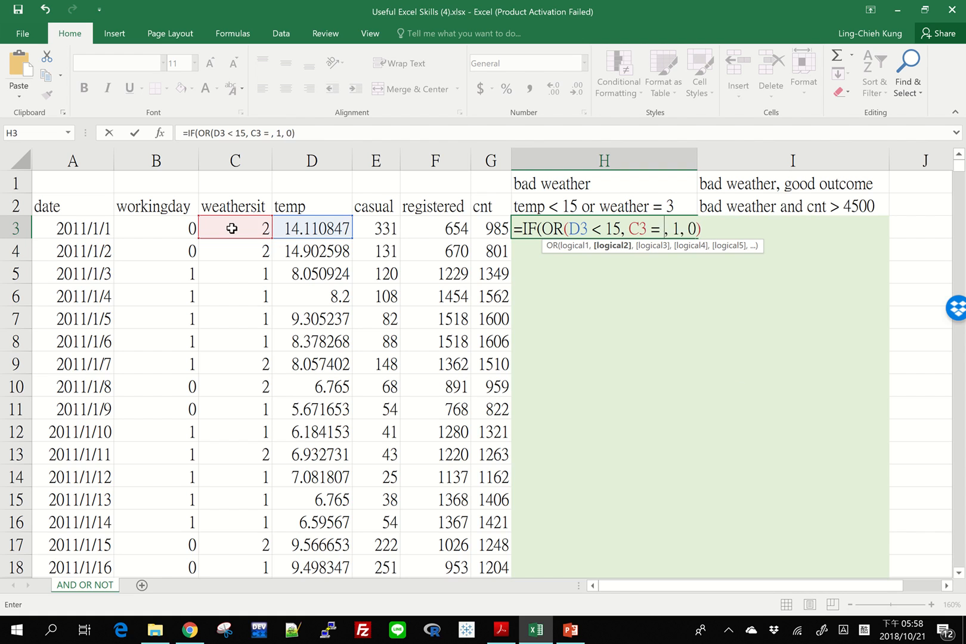
text())
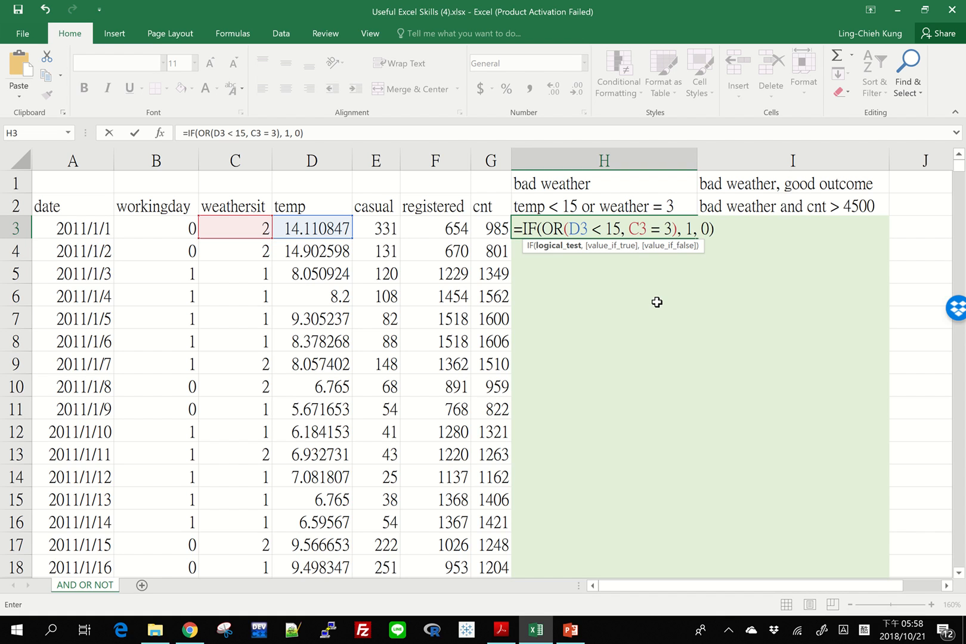
key(Return)
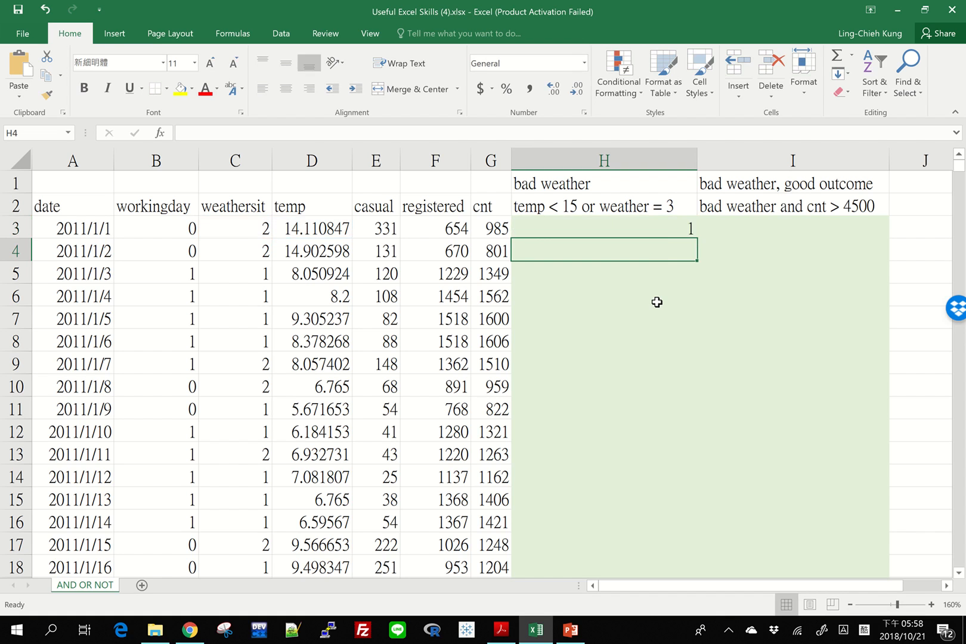
Step: Fill the bad weather formula from H3 down through all data rows of column H
click(671, 227)
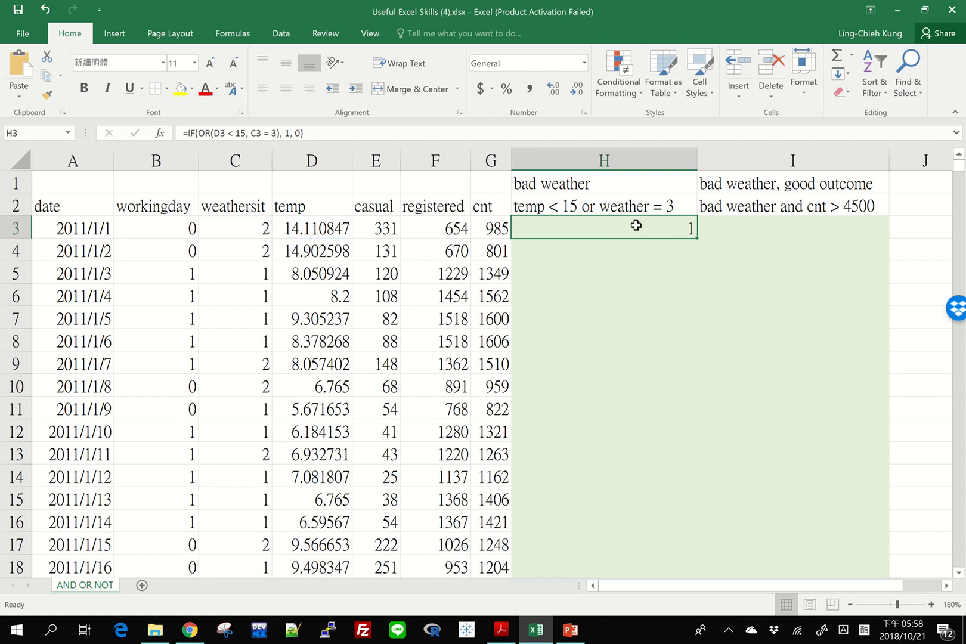
double_click(697, 237)
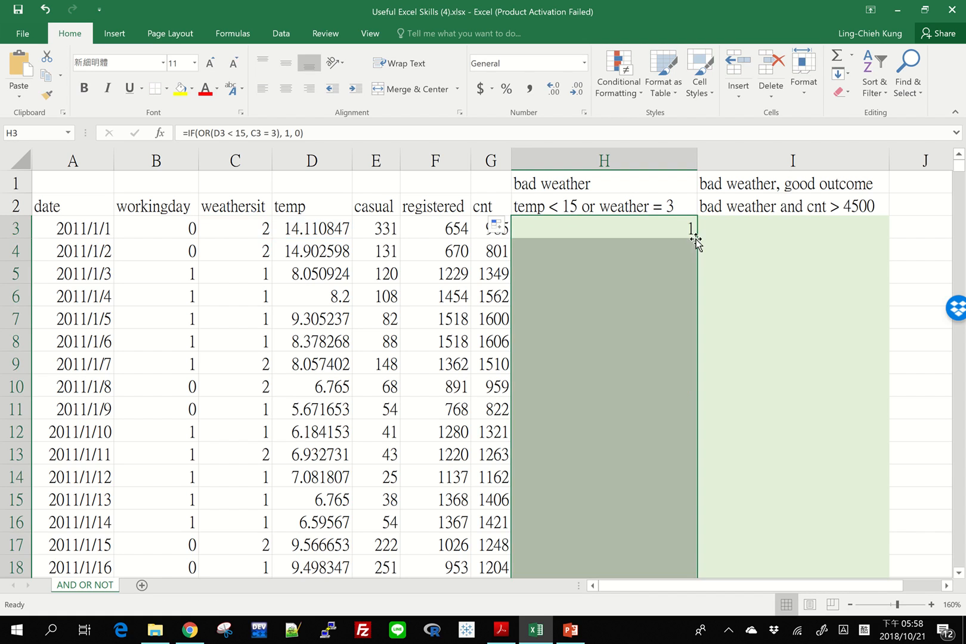
click(607, 267)
click(637, 250)
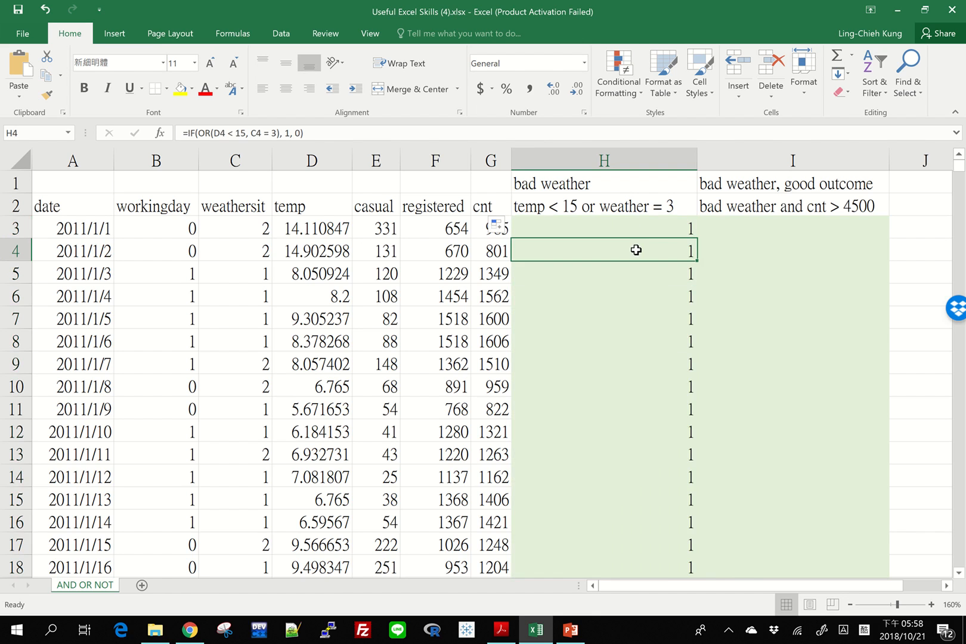
Step: Look down the bad weather column from row 4 to about row 55 for days flagged 0
key(Down)
key(Down)
key(Down)
key(Down)
key(Down)
key(Down)
key(Down)
key(Down)
key(Down)
key(Down)
key(Down)
key(Down)
key(Down)
key(Down)
key(Down)
key(Down)
key(Down)
key(Down)
key(Down)
key(Down)
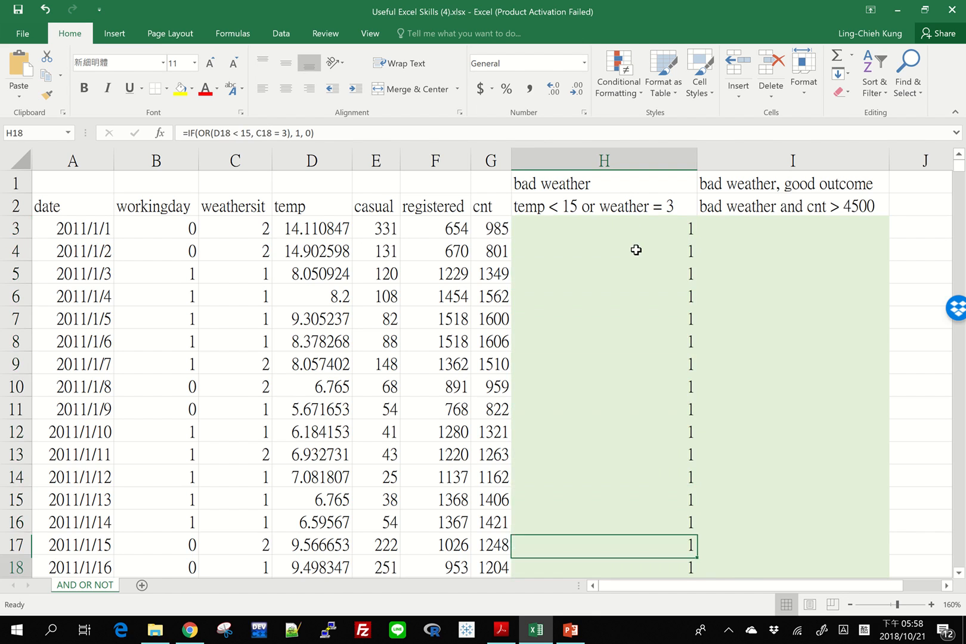
key(Down)
key(Down)
key(Down)
key(Down)
key(Down)
key(Down)
key(Down)
key(Down)
key(Down)
key(Down)
key(Down)
key(Down)
key(Down)
key(Down)
key(Down)
key(Down)
key(Down)
key(Down)
key(Down)
key(Down)
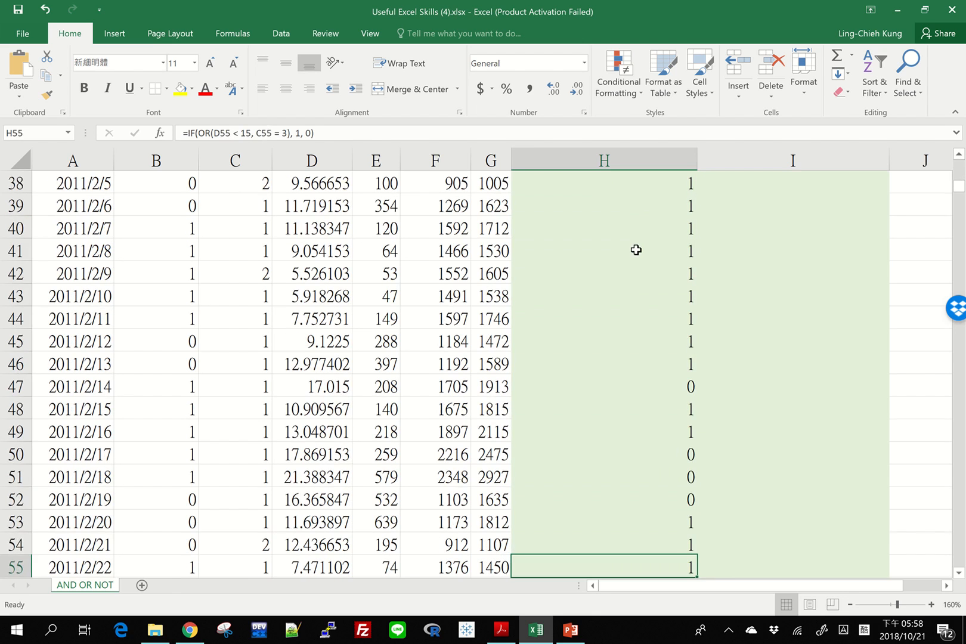
Step: Check the temp and weathersit entries in row 47 against its bad weather flag in column H
key(Up)
key(Up)
key(Up)
key(Up)
key(Up)
key(Up)
key(Up)
key(Up)
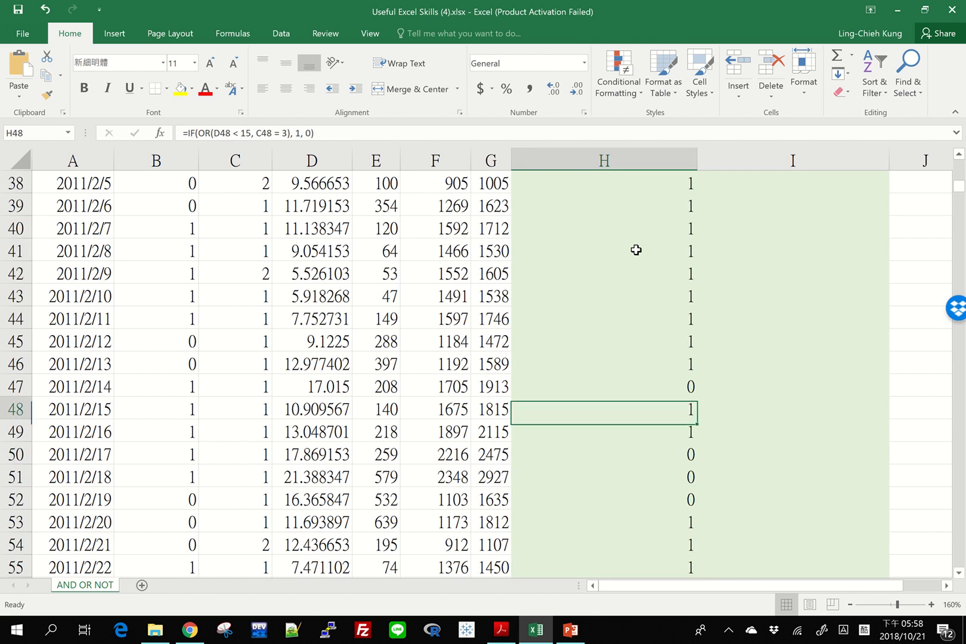
key(Left)
key(Left)
key(Left)
key(Left)
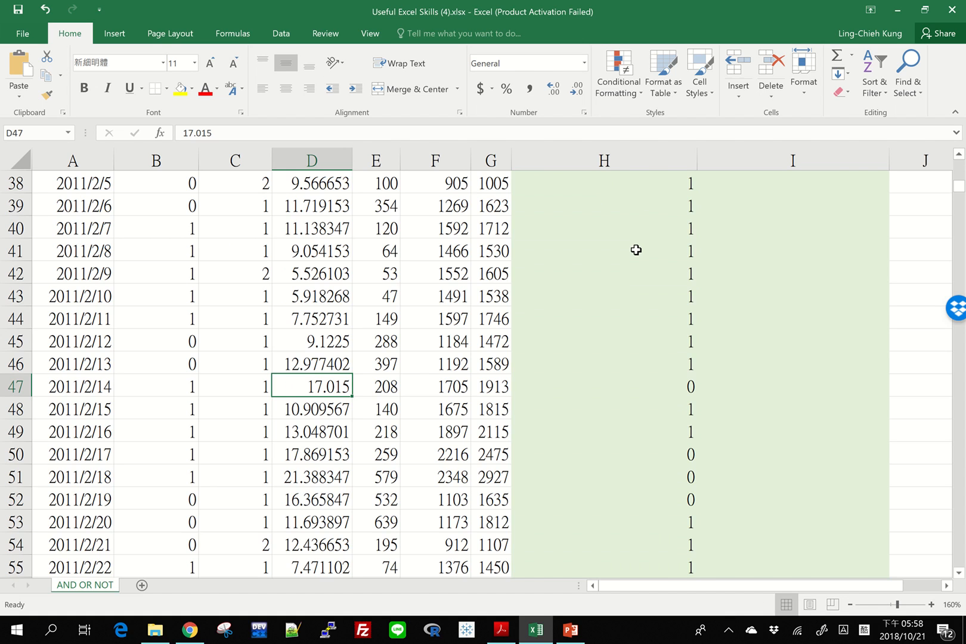
key(Left)
key(Right)
key(Right)
key(Right)
key(Right)
key(Right)
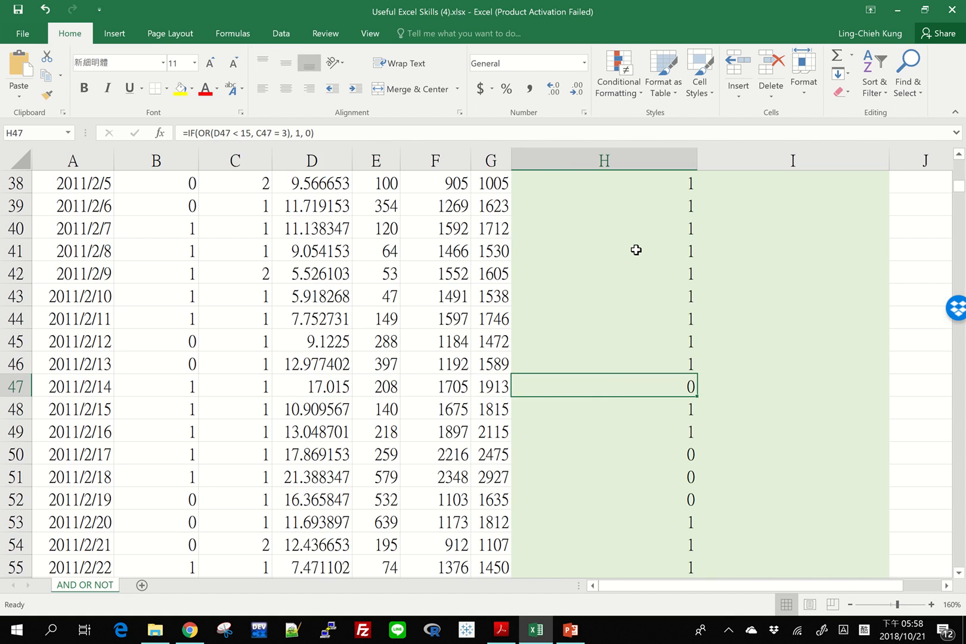
Step: Look down the bad weather column from row 47 to about row 107, comparing its flags with temp and weathersit
key(Down)
key(Down)
key(Up)
key(Down)
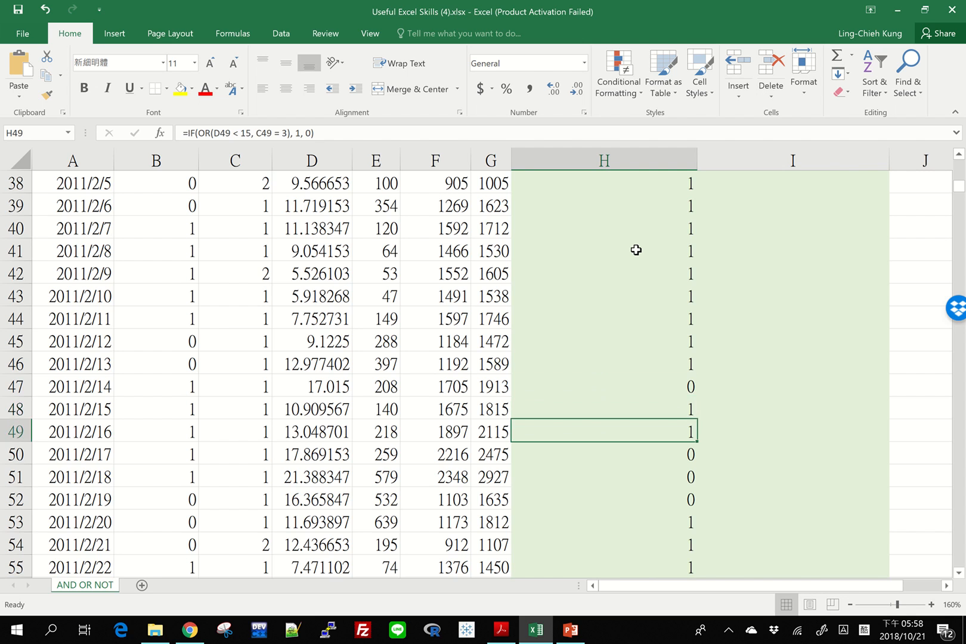
key(Down)
key(Down)
key(Down)
key(Down)
key(Down)
key(Down)
key(Down)
key(Down)
key(Down)
key(Down)
key(Down)
key(Down)
key(Down)
key(Down)
key(Down)
key(Down)
key(Down)
key(Down)
key(Down)
key(Down)
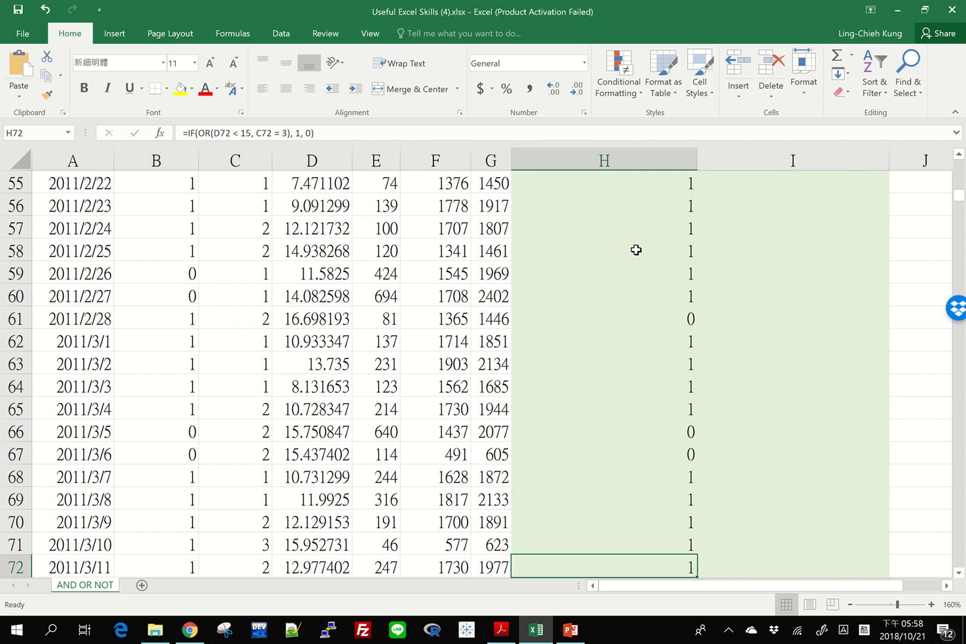
key(Down)
key(Down)
key(Down)
key(Down)
key(Down)
key(Down)
key(Down)
key(Down)
key(Down)
key(Down)
key(Down)
key(Down)
key(Down)
key(Down)
key(Down)
key(Down)
key(Down)
key(Down)
key(Down)
key(Down)
key(Up)
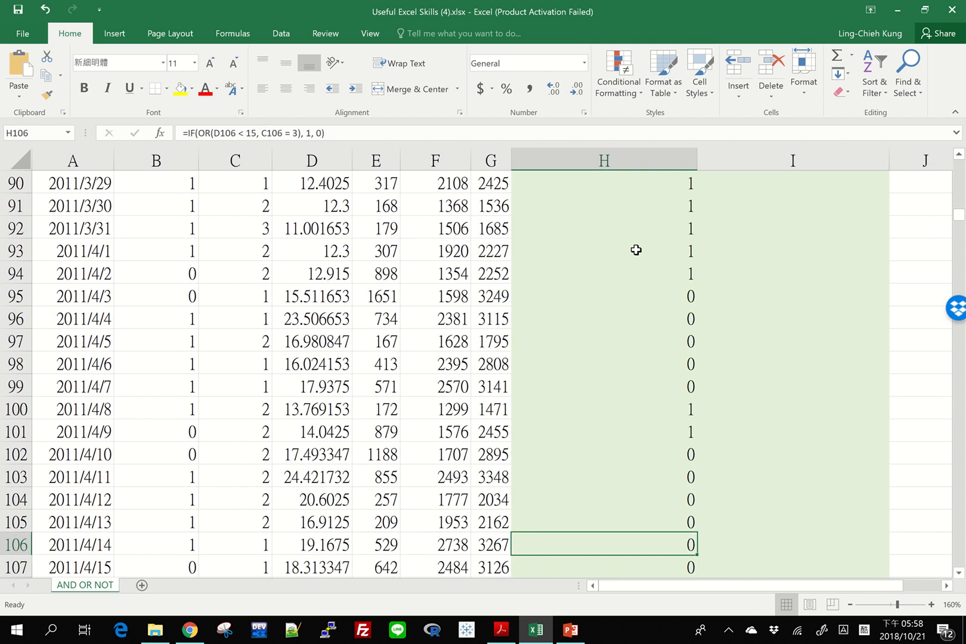
Step: Check the April 2011 bad weather flags around rows 97 to 106 against their temp and weathersit entries
key(Up)
key(Up)
key(Up)
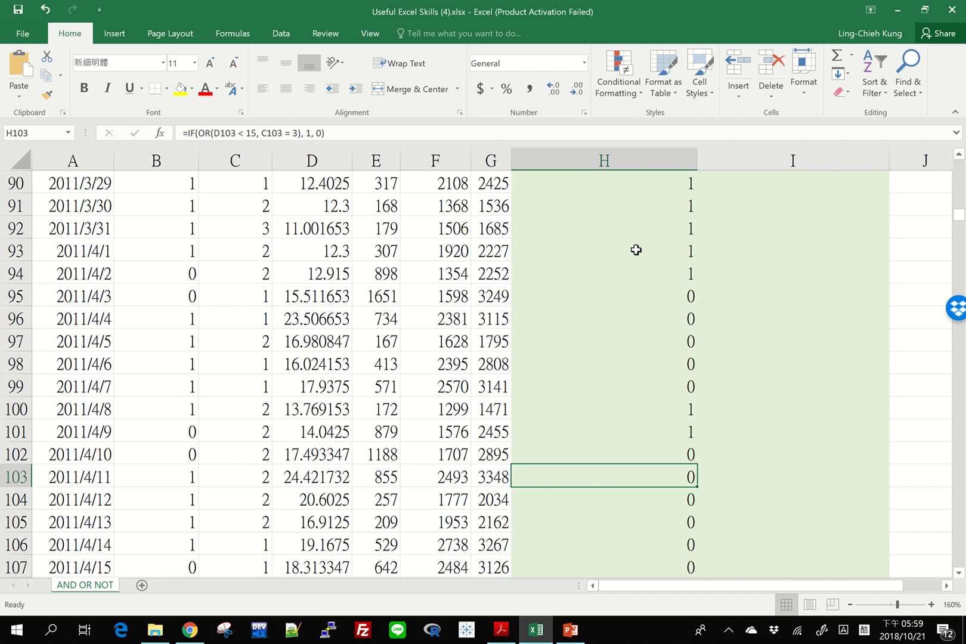
key(Up)
key(Up)
key(Up)
key(Up)
key(Up)
key(Up)
key(Down)
key(Down)
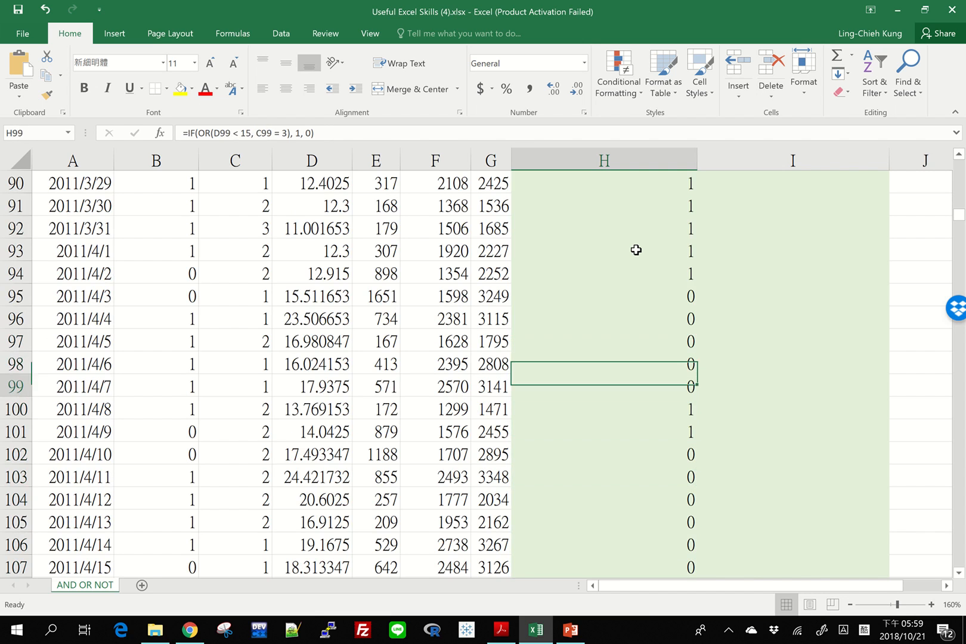
Step: Look further down the bad weather column to row 261 for warmer days flagged because of their weathersit value
key(Down)
key(Down)
key(Down)
key(Down)
key(Down)
key(Down)
key(Down)
key(Down)
key(Down)
key(Down)
key(Down)
key(Down)
key(Down)
key(Down)
key(Down)
key(Down)
key(Down)
key(Down)
key(Down)
key(Down)
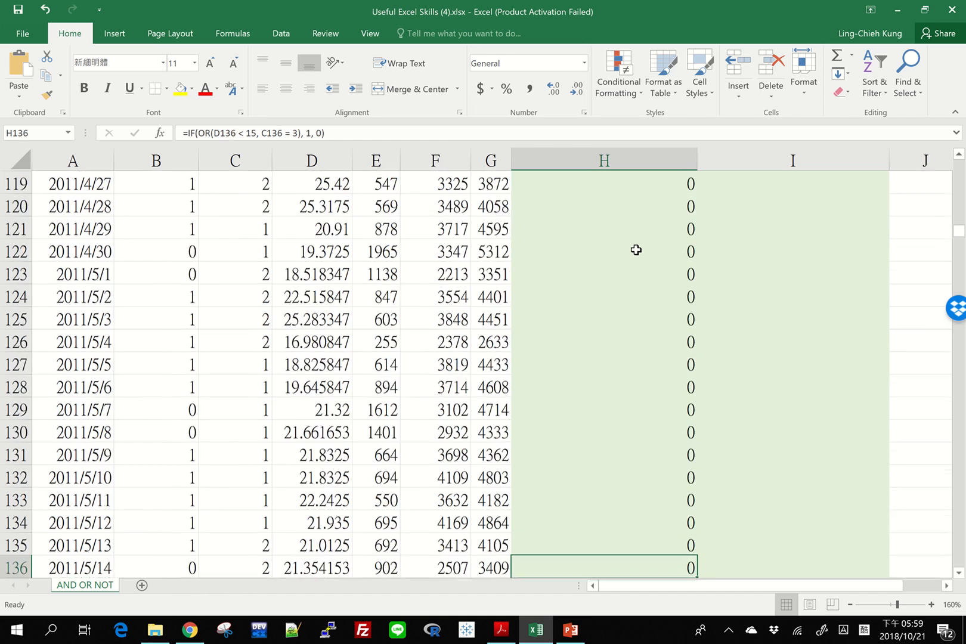
key(Down)
key(Down)
key(Down)
key(Down)
key(Down)
key(Down)
key(Down)
key(Down)
key(Down)
key(Down)
key(Down)
key(Down)
key(Down)
key(Down)
key(Down)
key(Down)
key(Down)
key(Down)
key(Down)
key(Down)
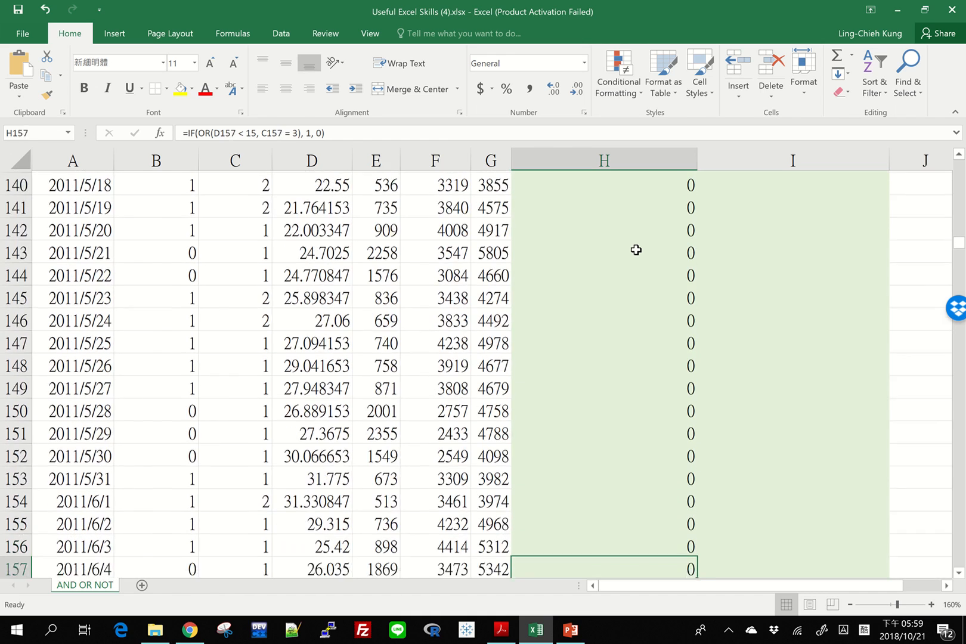
key(Down)
key(Down)
key(Down)
key(Down)
key(Down)
key(Down)
key(Down)
key(Down)
key(Down)
key(Down)
key(Down)
key(Down)
key(Down)
key(Down)
key(Down)
key(Down)
key(Down)
key(Down)
key(Down)
key(Down)
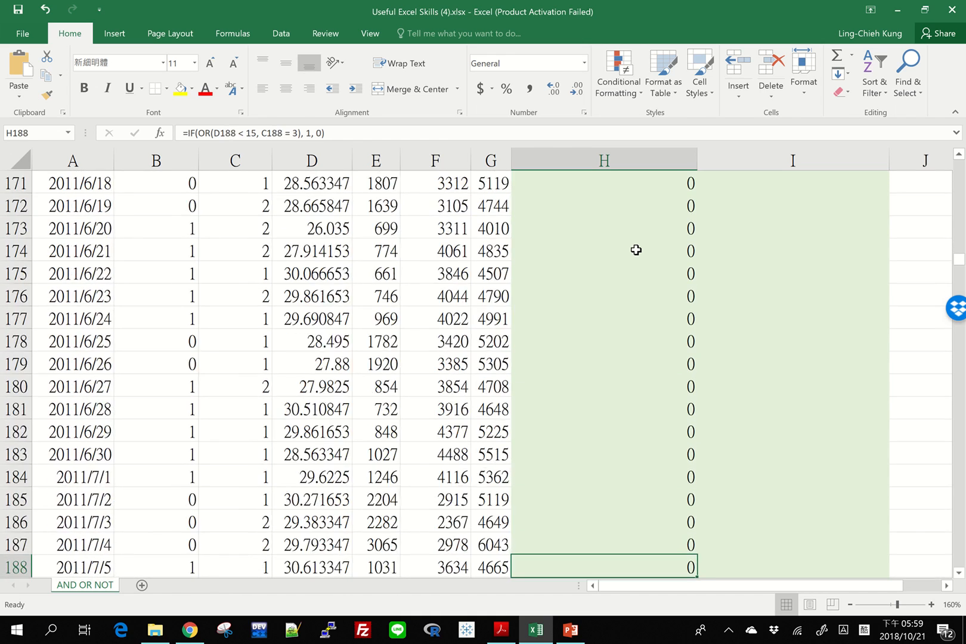
key(Down)
key(Down)
key(Down)
key(Down)
key(Down)
key(Down)
key(Down)
key(Down)
key(Down)
key(Down)
key(Down)
key(Down)
key(Down)
key(Down)
key(Down)
key(Down)
key(Down)
key(Down)
key(Down)
key(Down)
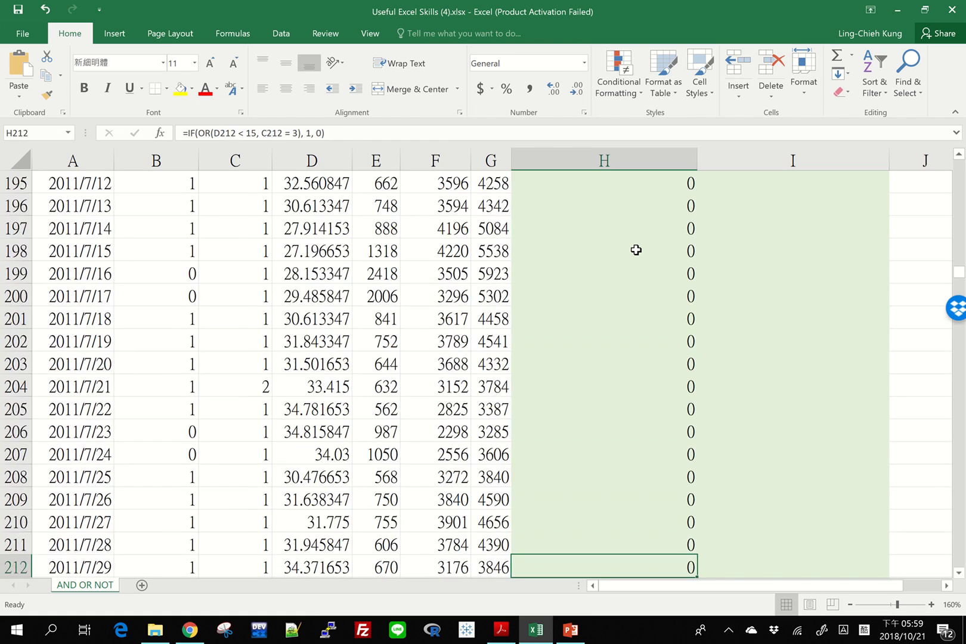
key(Down)
key(Down)
key(Down)
key(Down)
key(Down)
key(Down)
key(Down)
key(Down)
key(Down)
key(Down)
key(Down)
key(Down)
key(Down)
key(Down)
key(Down)
key(Down)
key(Down)
key(Down)
key(Down)
key(Down)
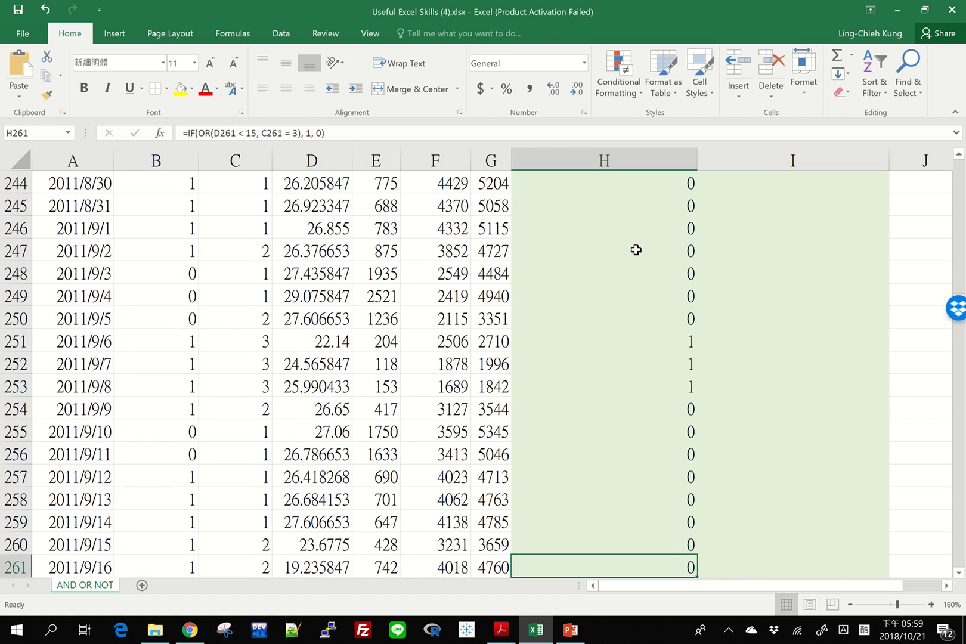
Step: Look over the September 2011 bad weather flags down to about row 269, returning to the flagged day in row 253
key(Down)
key(Down)
key(Down)
key(Down)
key(Down)
key(Down)
key(Down)
key(Up)
key(Up)
key(Up)
key(Up)
key(Up)
key(Up)
key(Up)
key(Up)
key(Up)
key(Up)
key(Up)
key(Up)
key(Up)
key(Up)
key(Up)
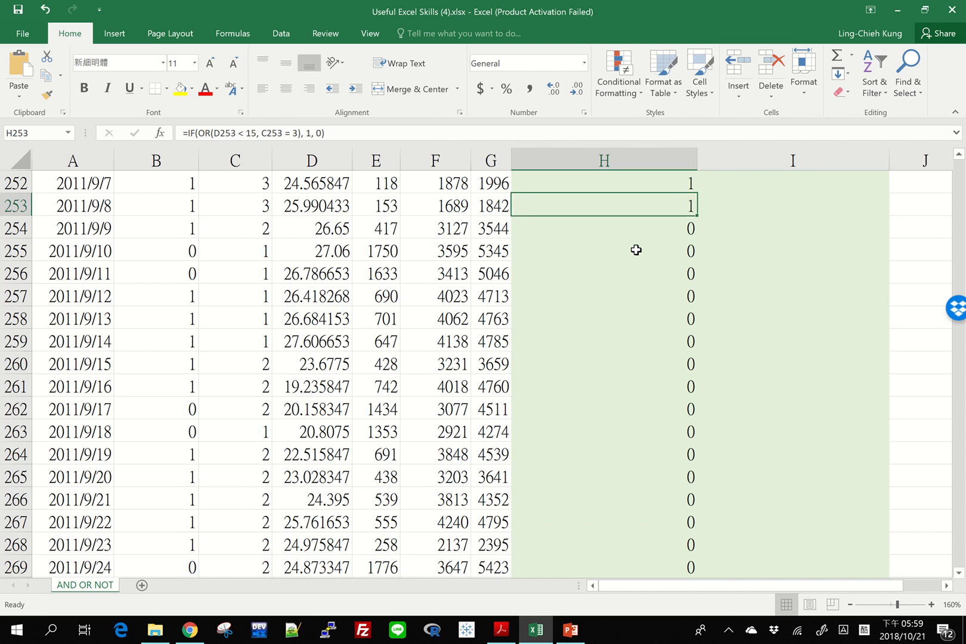
Step: Check the weathersit entry in C253 against the same row's bad weather flag in column H
key(Left)
key(Left)
key(Left)
key(Left)
key(Left)
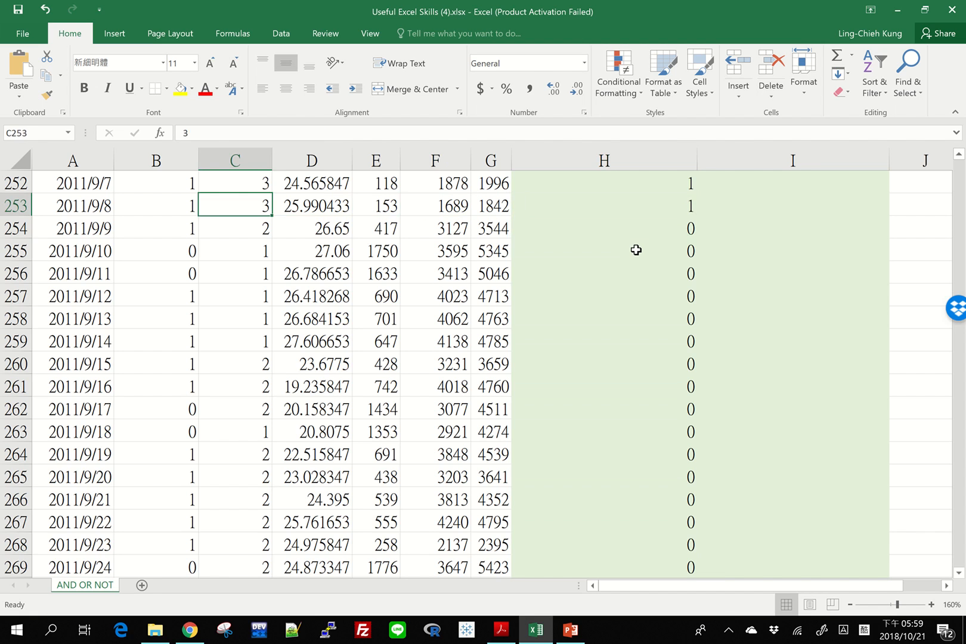
key(Right)
key(Right)
key(Right)
key(Right)
key(Right)
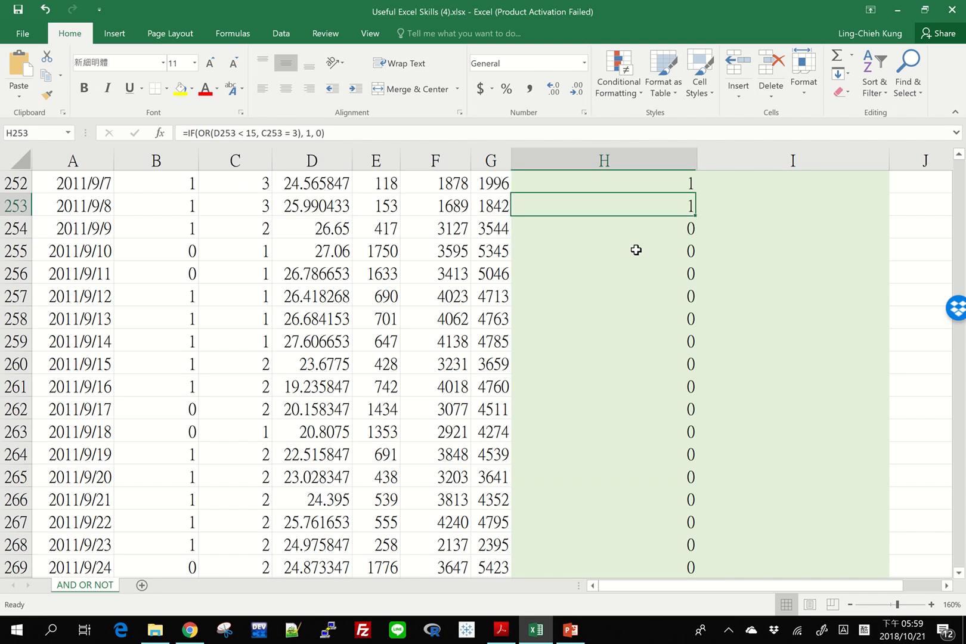
Step: Begin an IF formula in I3 with the logical test AND(H3 = 1, G3 > 4500)
key(ctrl+Up)
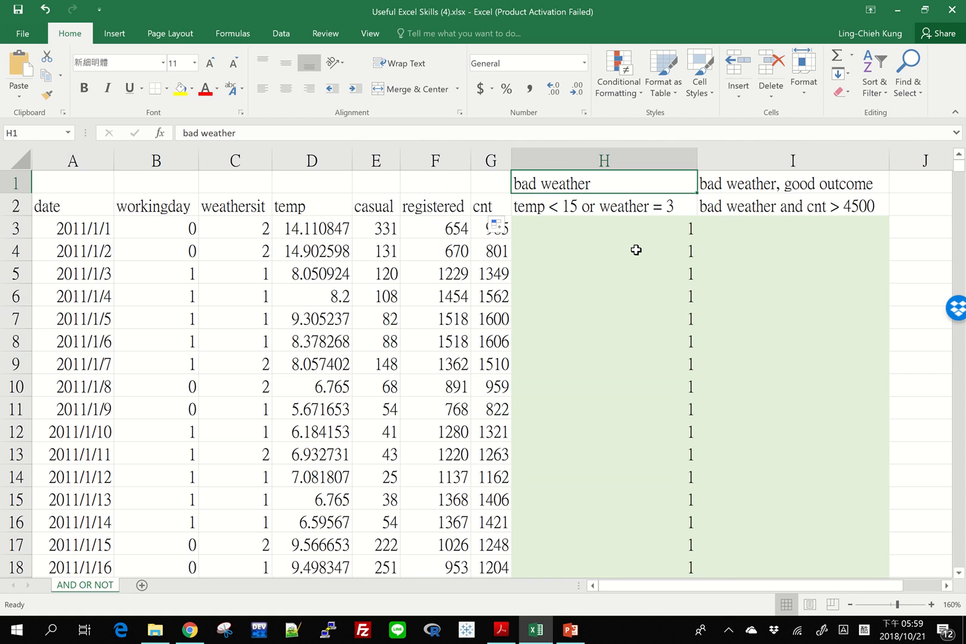
key(Down)
key(Down)
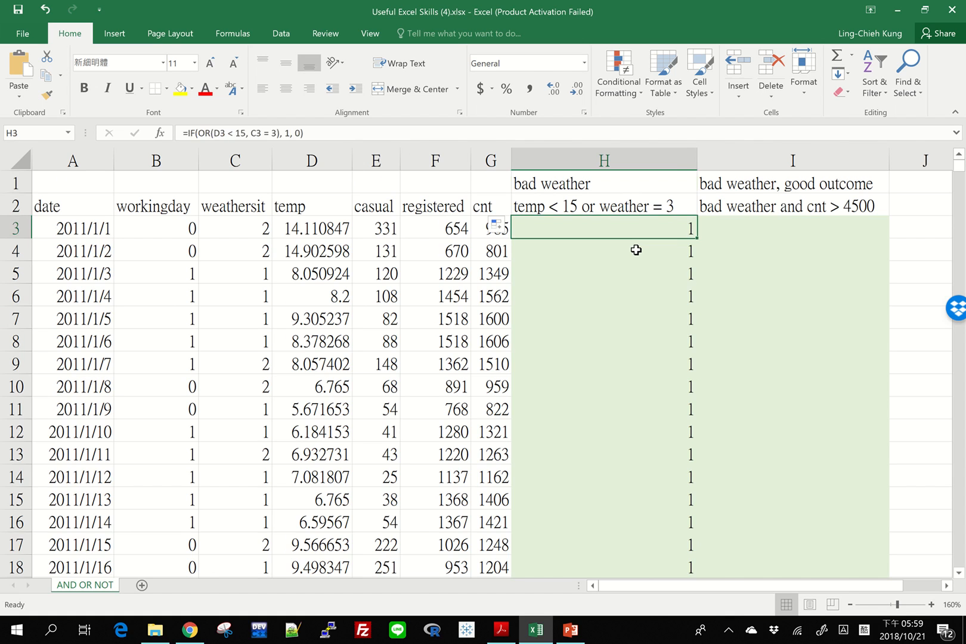
key(Right)
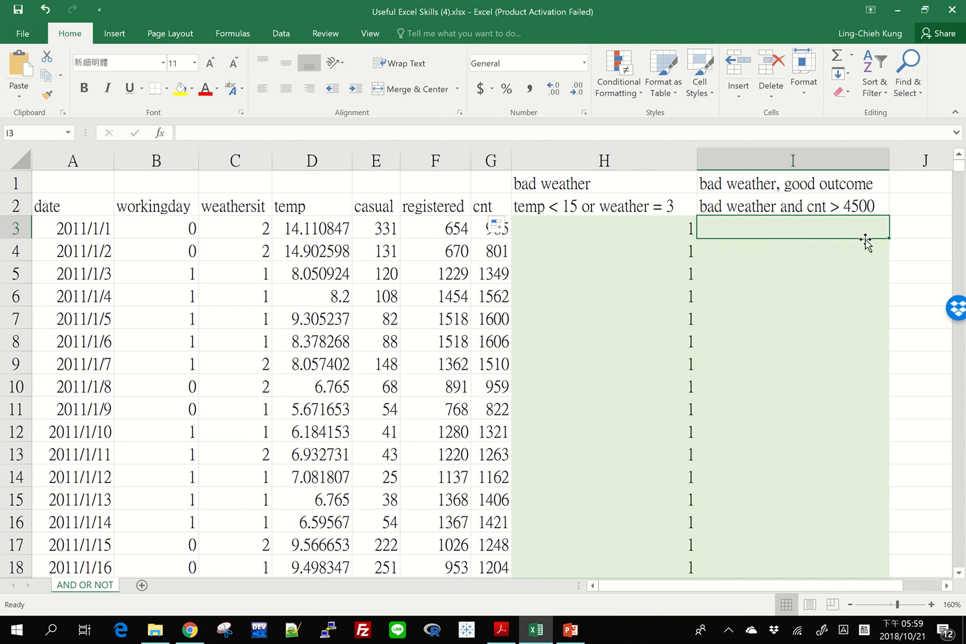
text(=if()
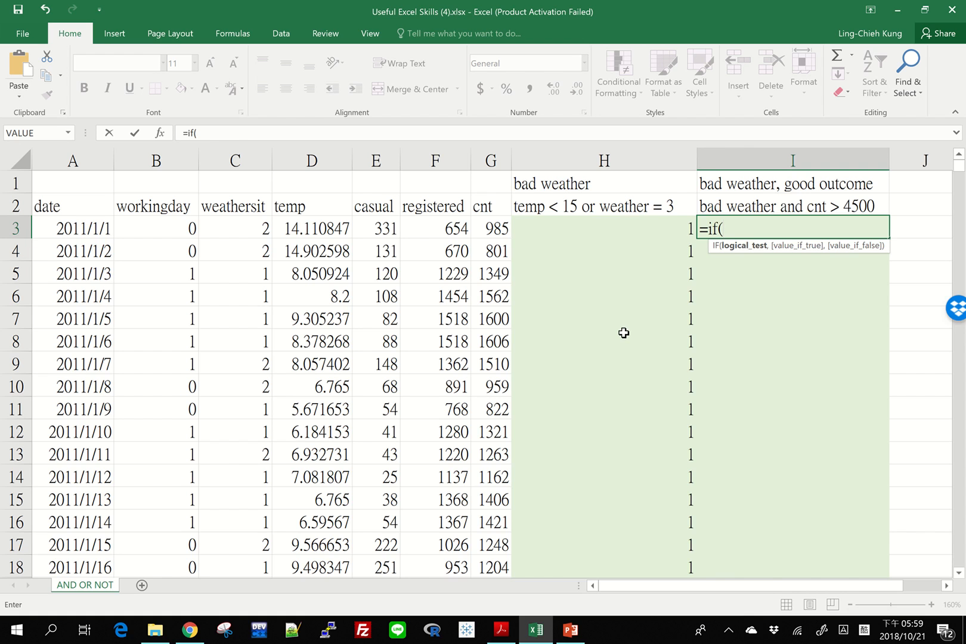
text(AND)
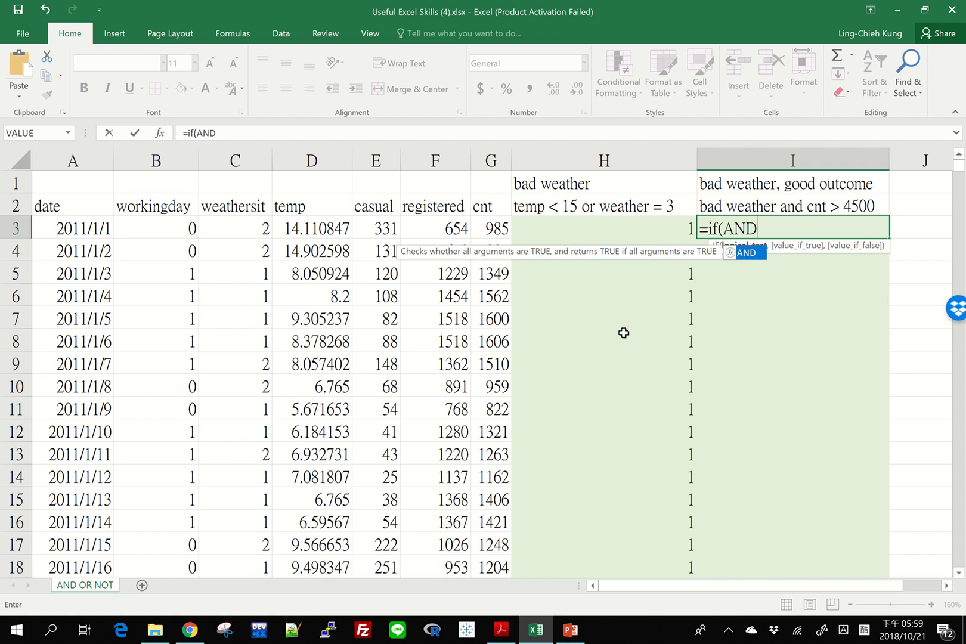
text(()
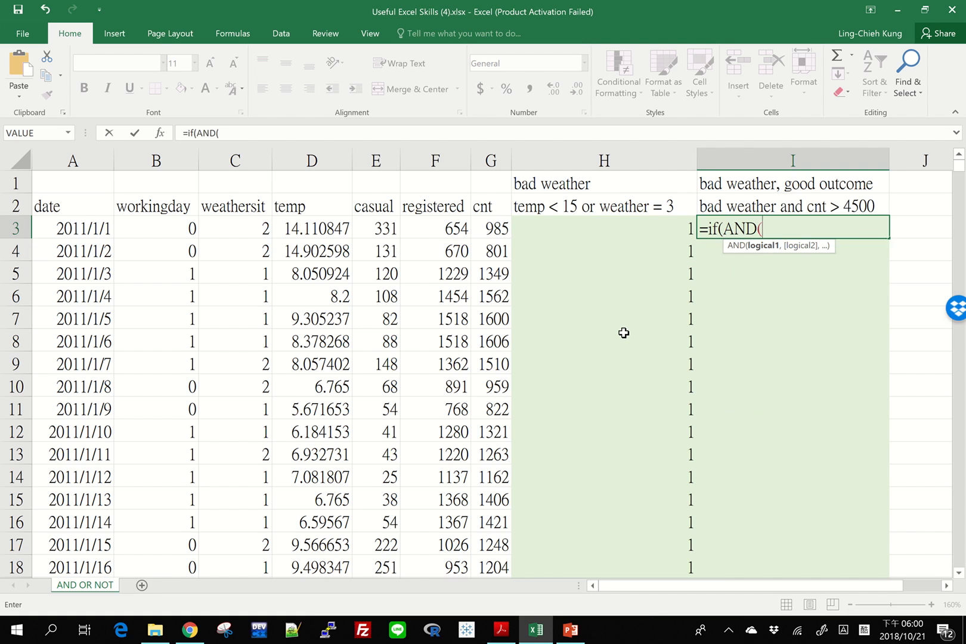
click(594, 225)
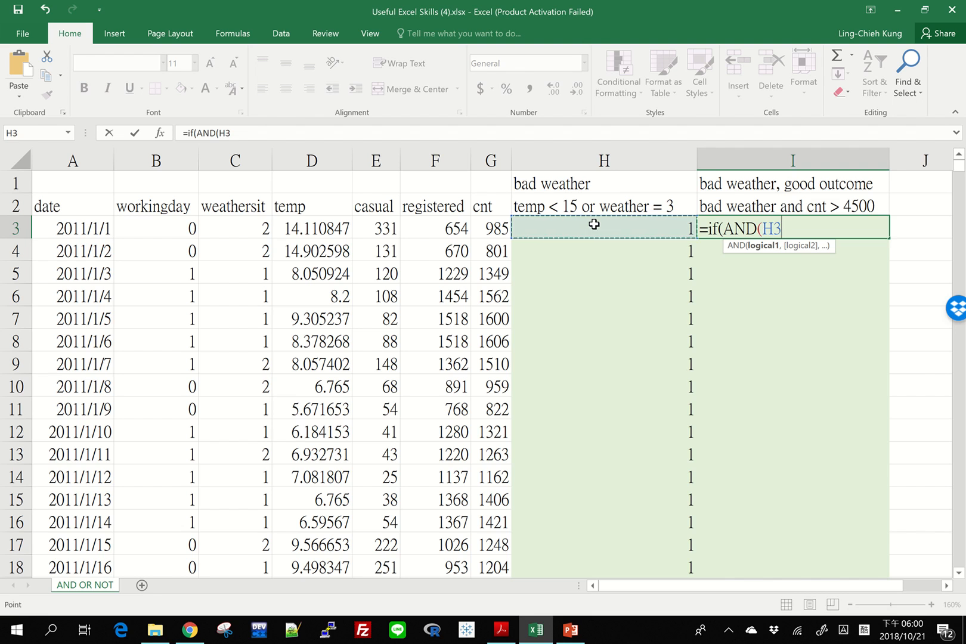
text(= 1,)
click(487, 231)
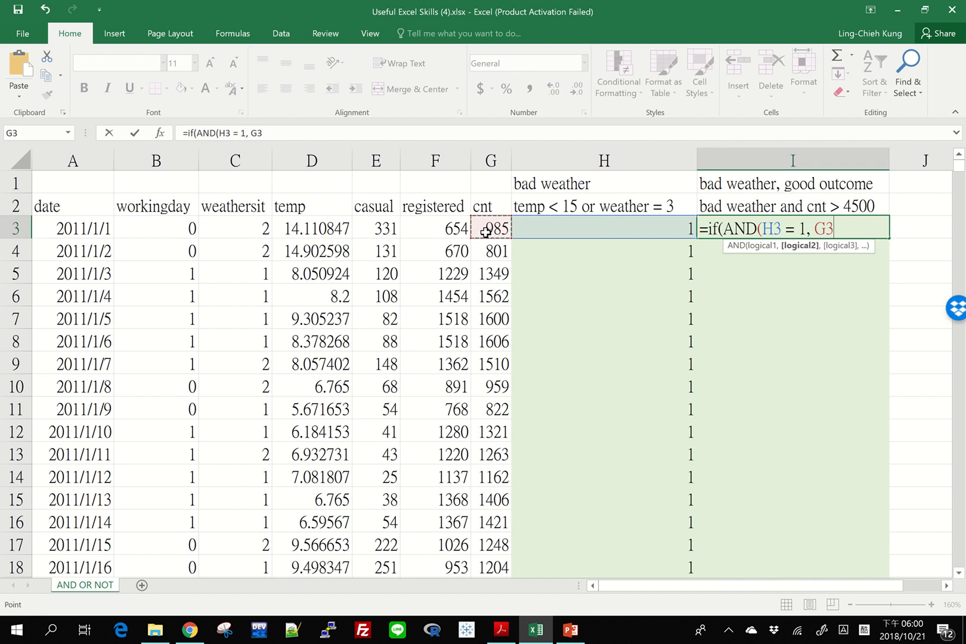
text(> 4500))
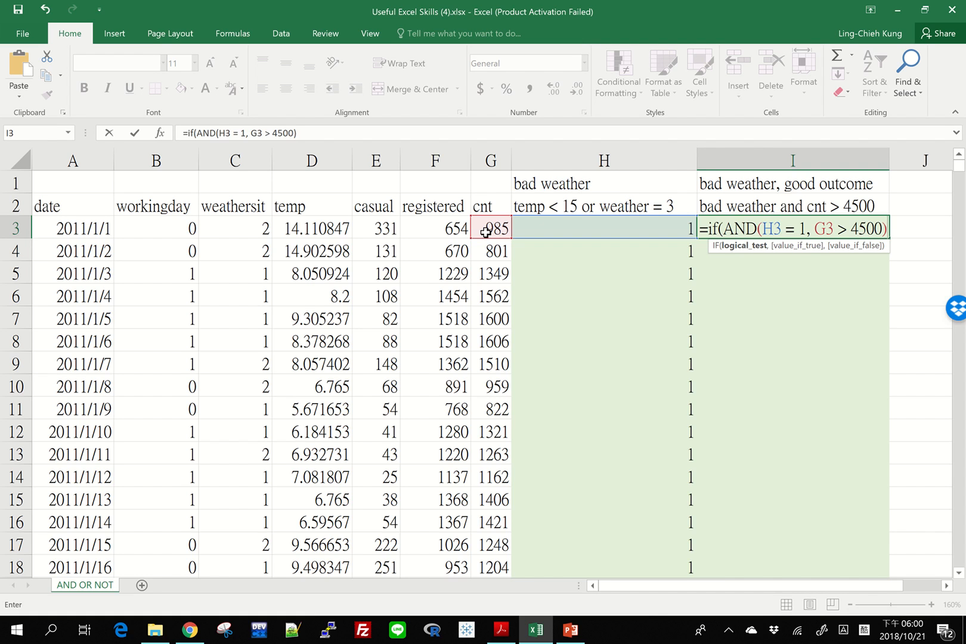
Step: Complete the I3 formula to return 1 when true and 0 otherwise, and fill it down the whole column
text(,)
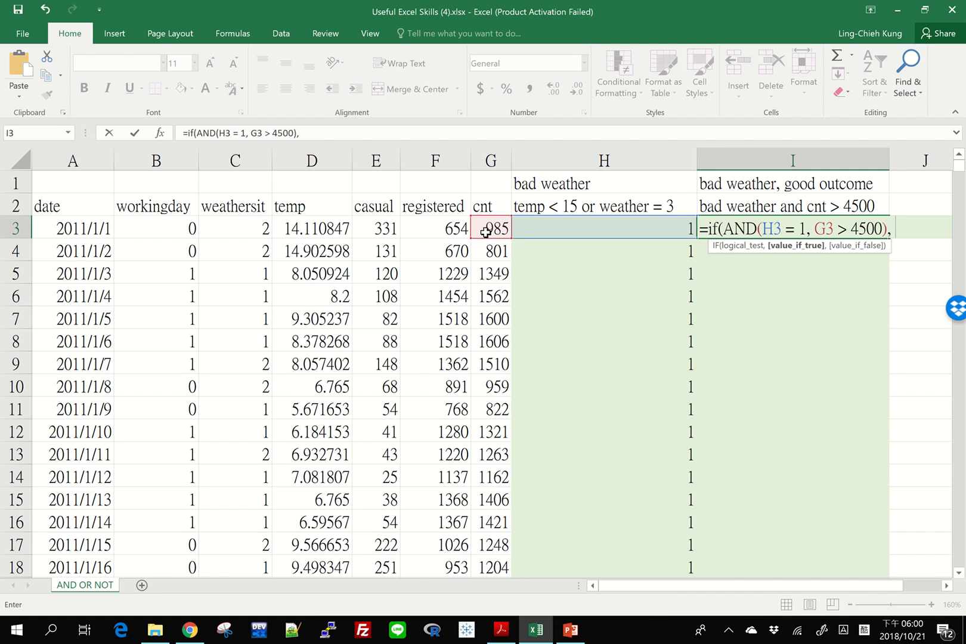
text( 1,)
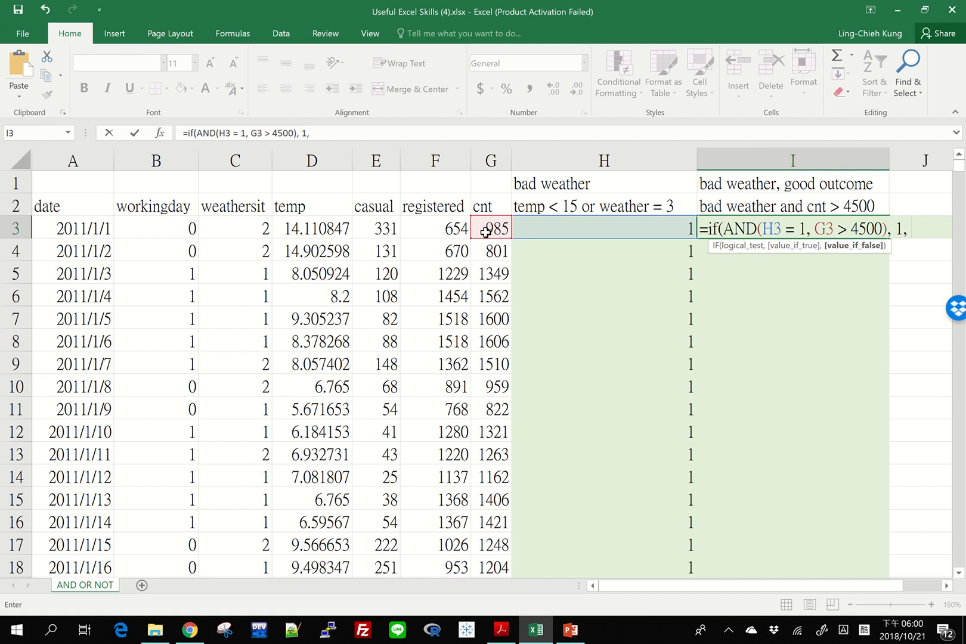
text( 0))
key(Return)
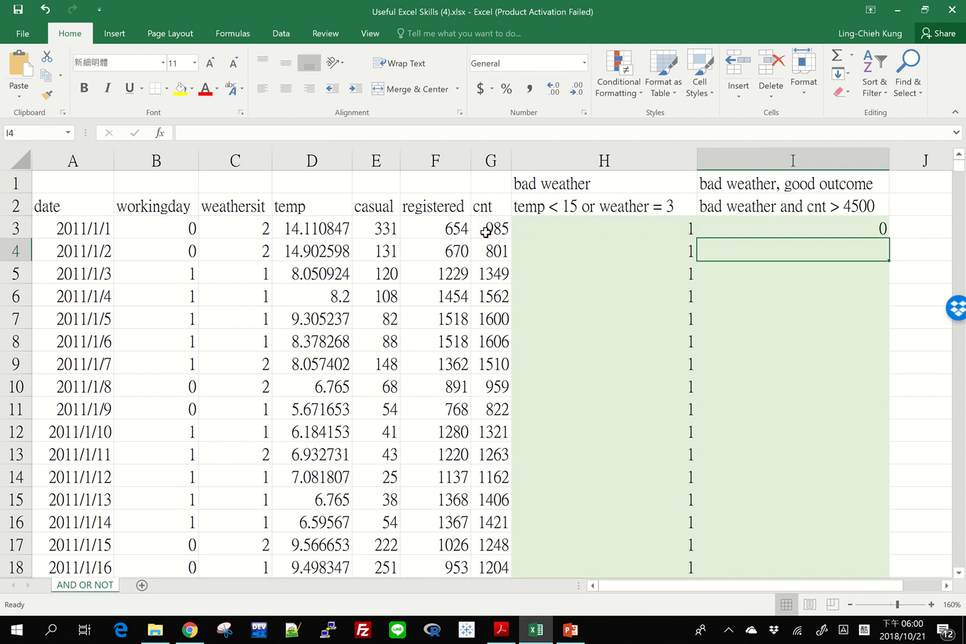
click(786, 230)
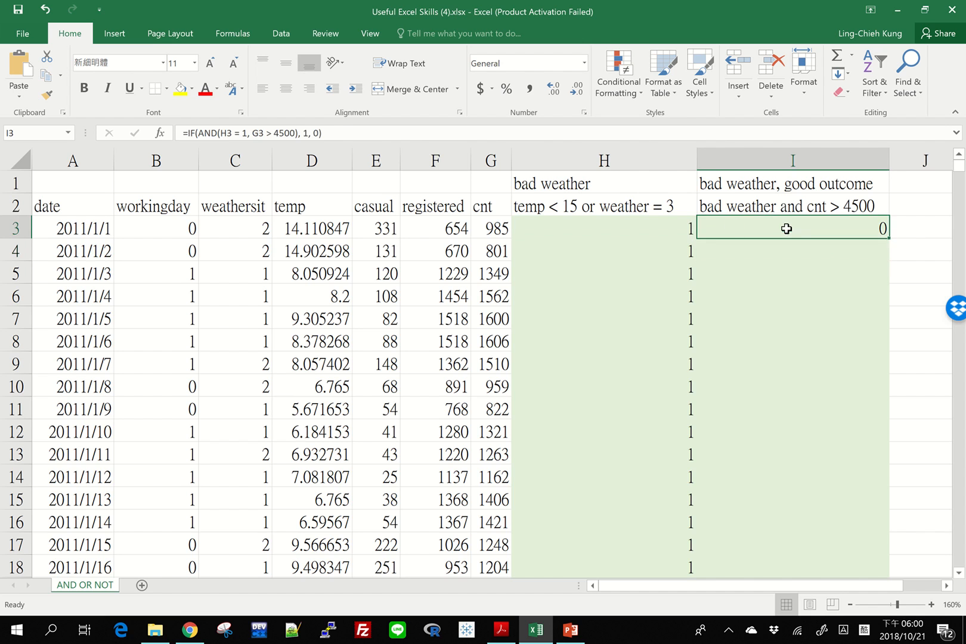
double_click(891, 238)
Step: Scan the bad weather, good outcome flags in column I down to row 621, comparing them with cnt and column H
scroll(784, 511, down, 8)
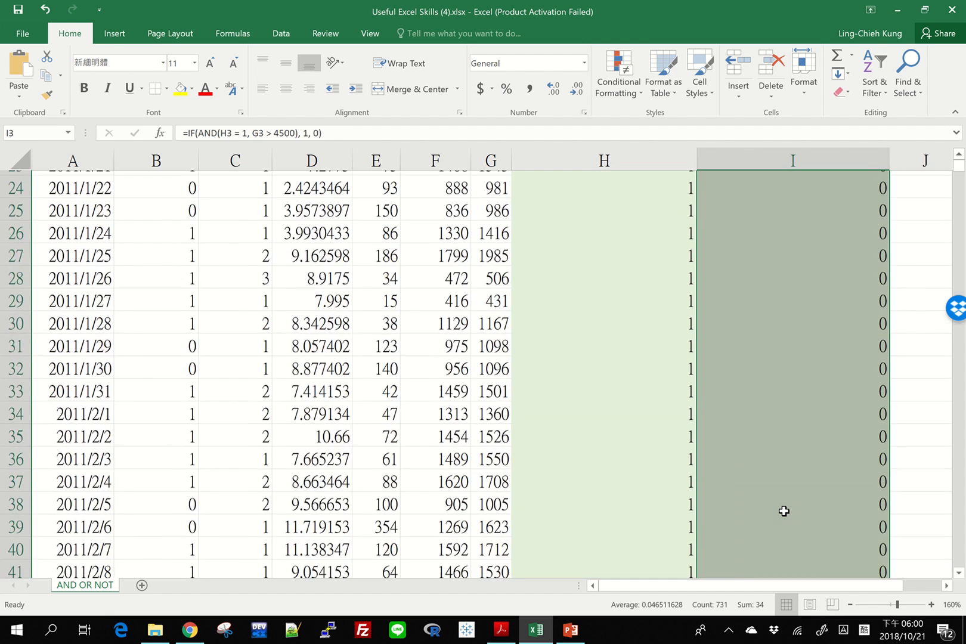
scroll(784, 511, down, 20)
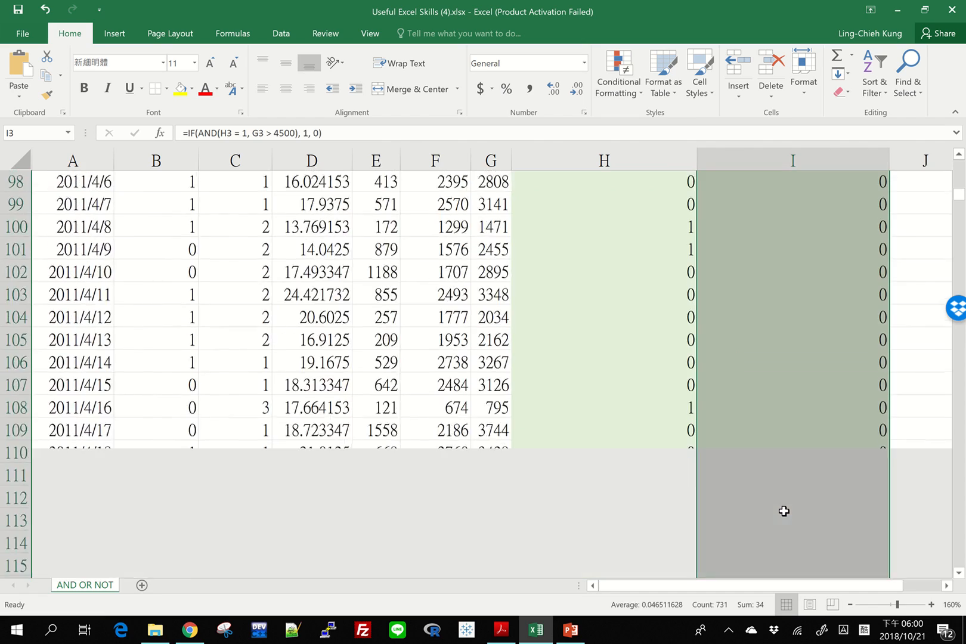
scroll(784, 511, down, 20)
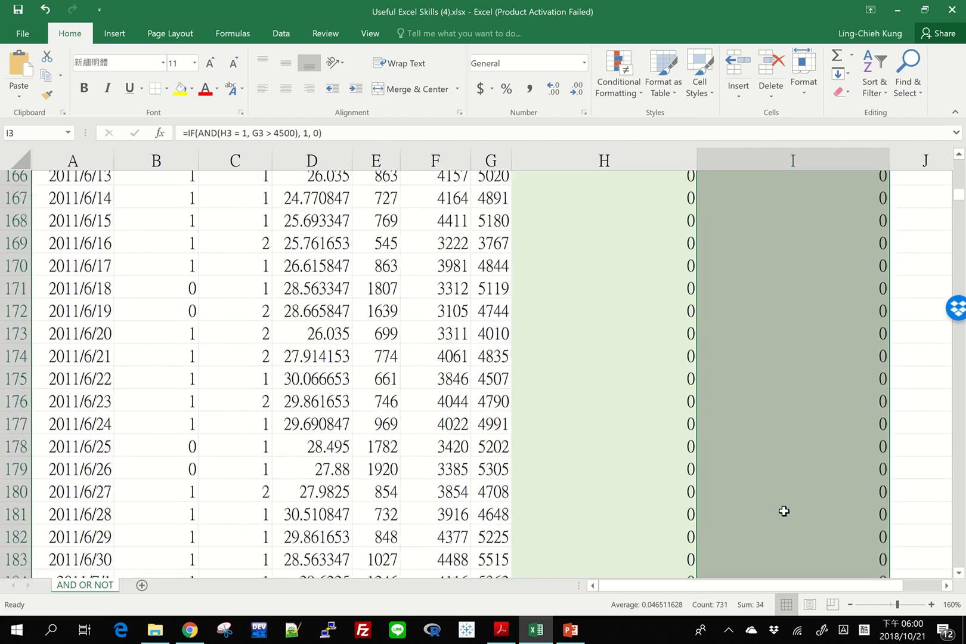
scroll(784, 511, down, 20)
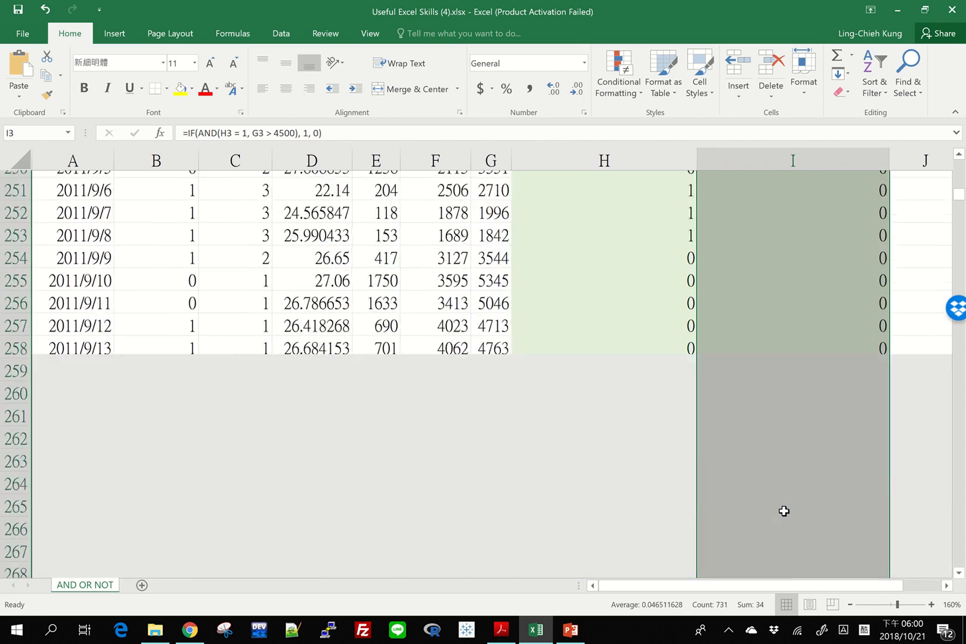
scroll(784, 511, down, 20)
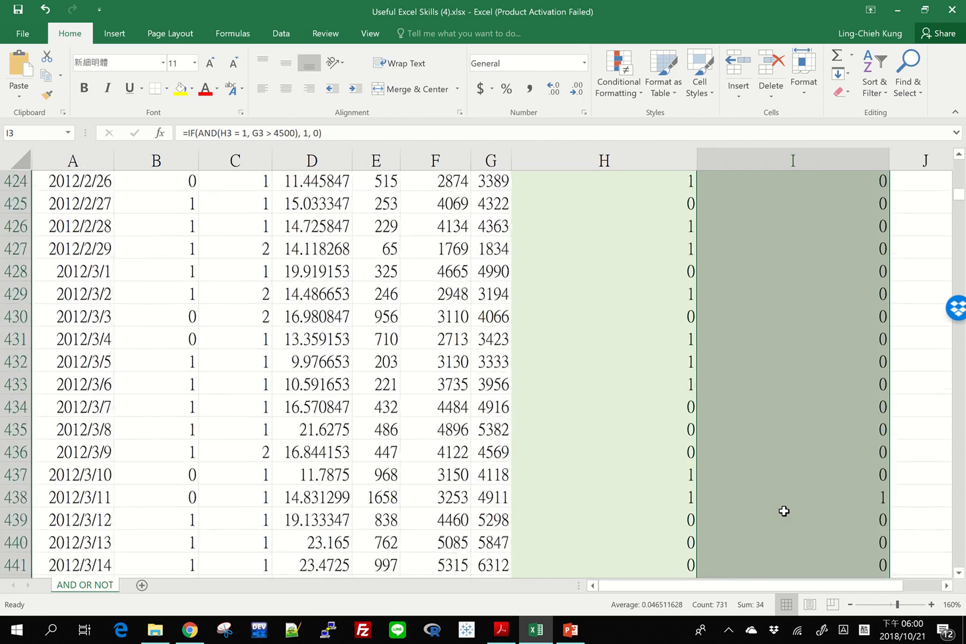
scroll(784, 511, down, 20)
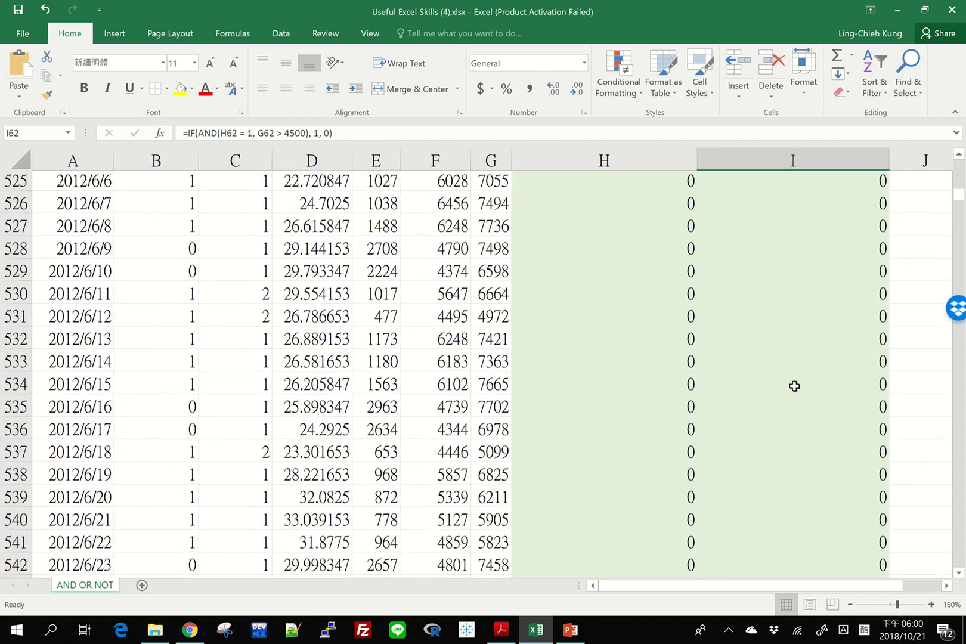
scroll(794, 386, down, 20)
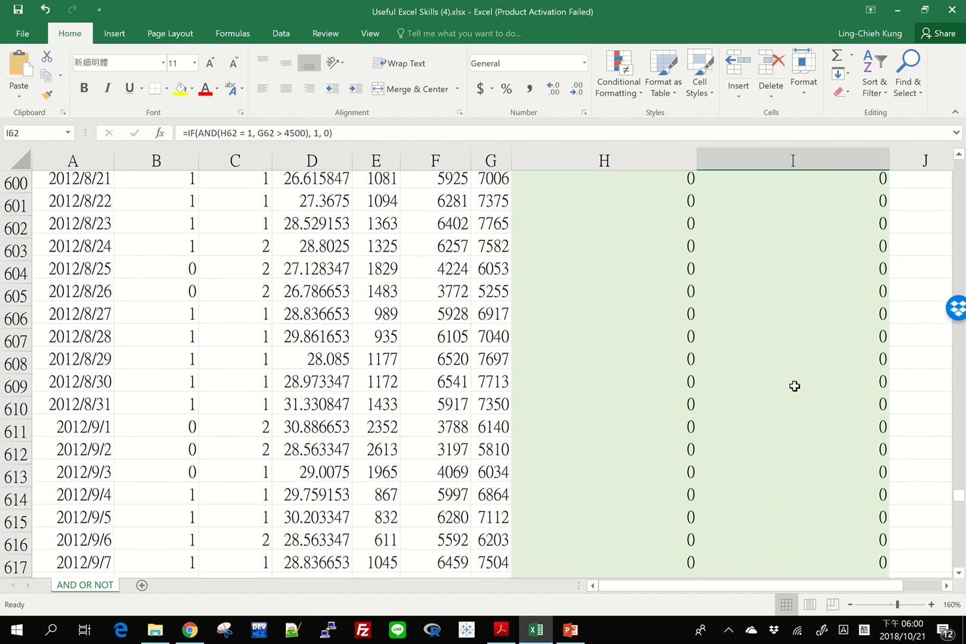
scroll(794, 386, down, 4)
click(795, 386)
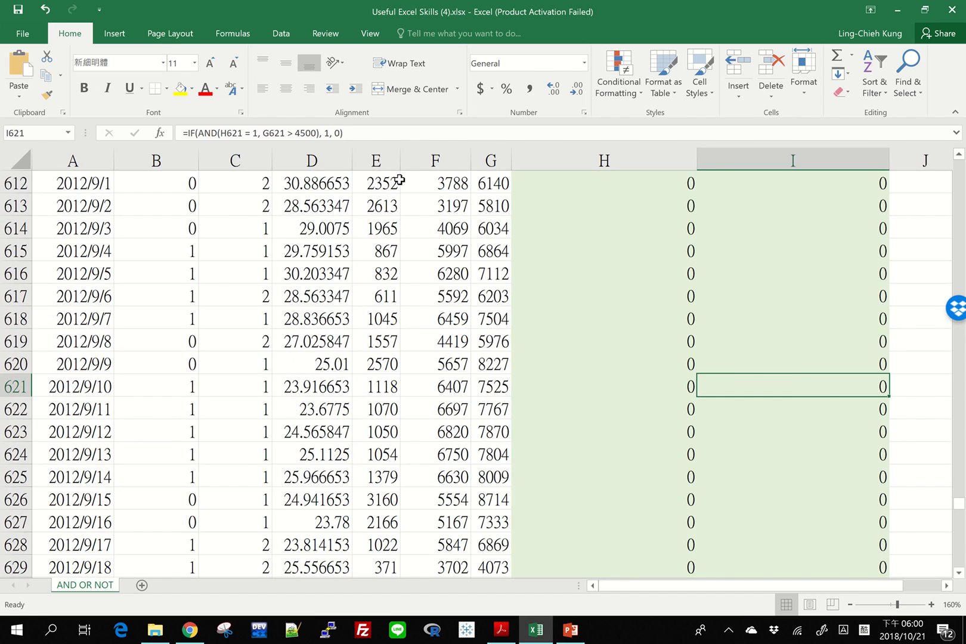
Step: Inspect the cell references in the I621 formula, and look back up column I to row 393
click(270, 132)
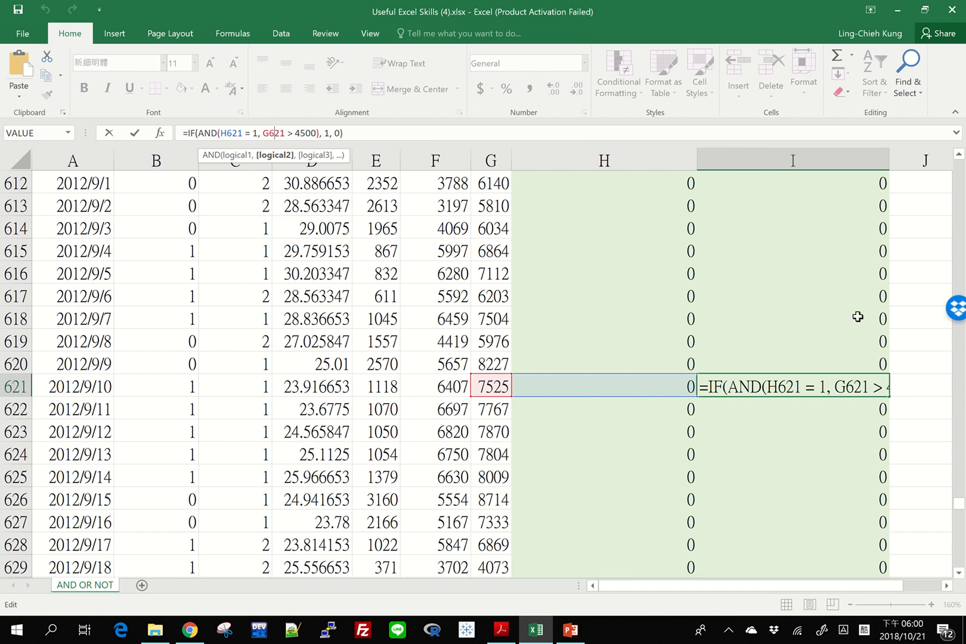
key(Escape)
scroll(709, 290, up, 20)
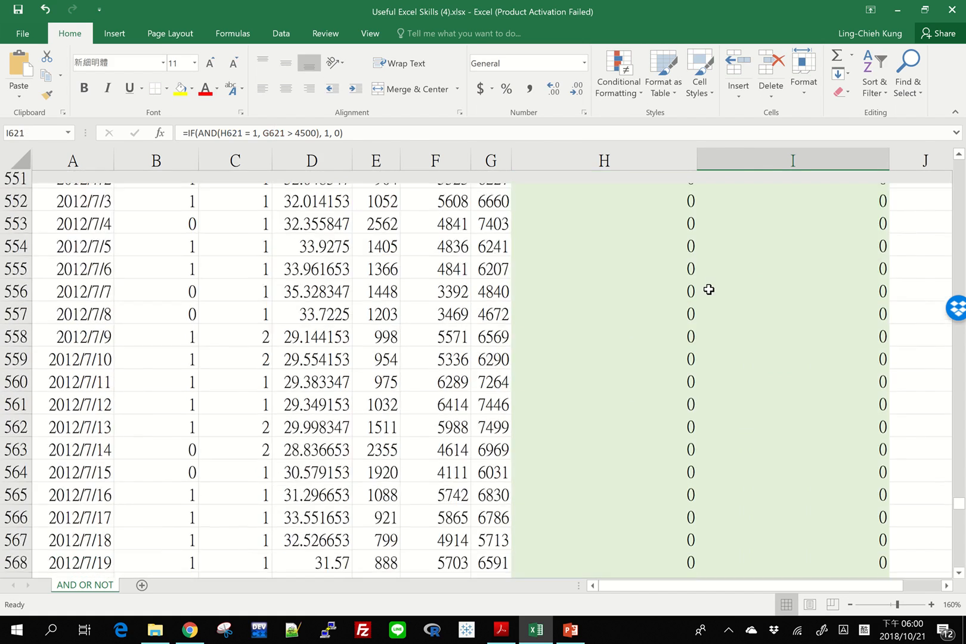
scroll(709, 289, up, 20)
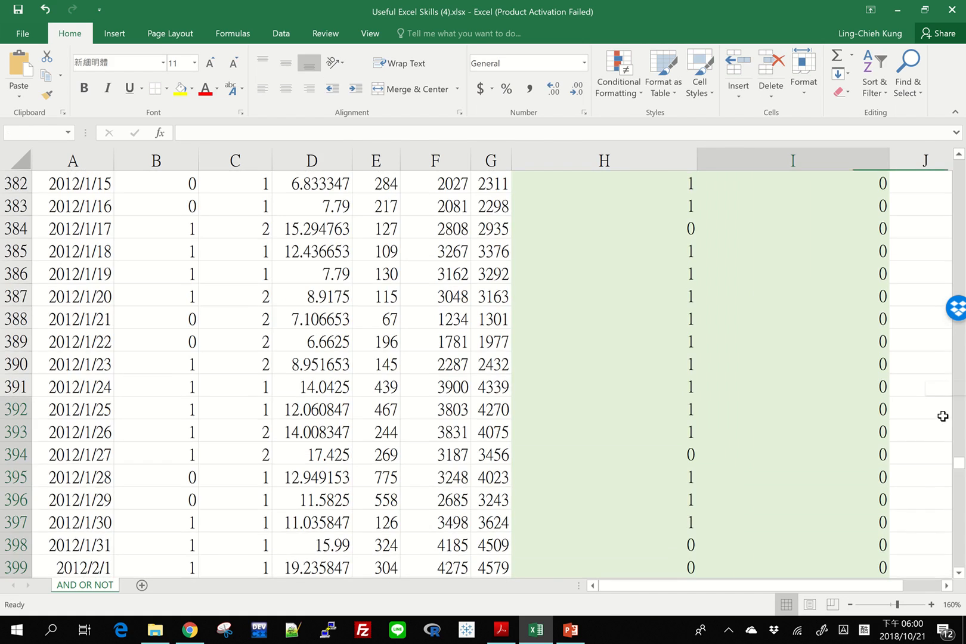
click(830, 427)
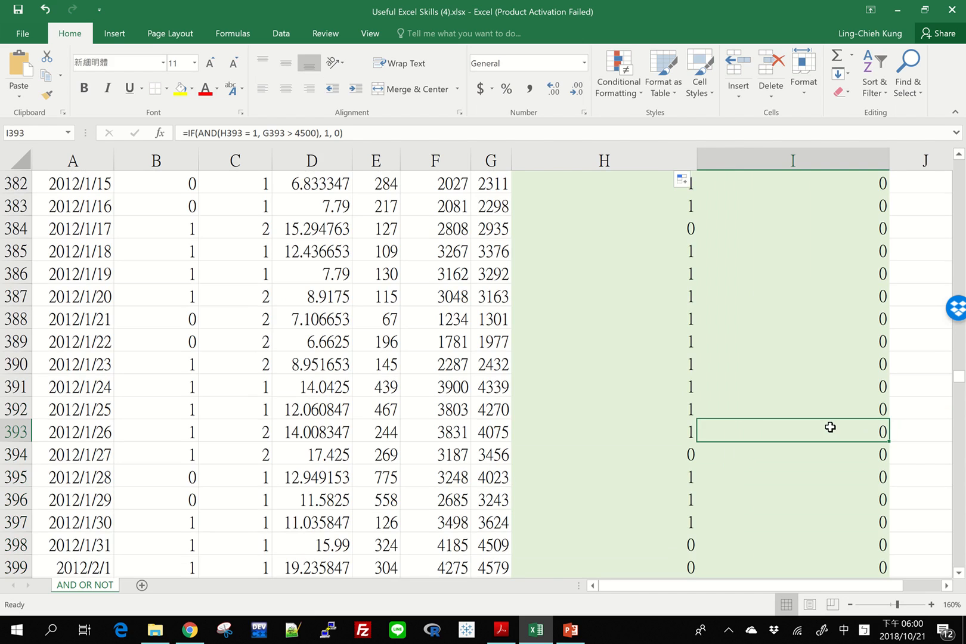
Step: Return to the start of column I and examine the AND formula's references in I4, leaving it as it is
key(ctrl+Up)
key(Down)
key(Down)
key(Down)
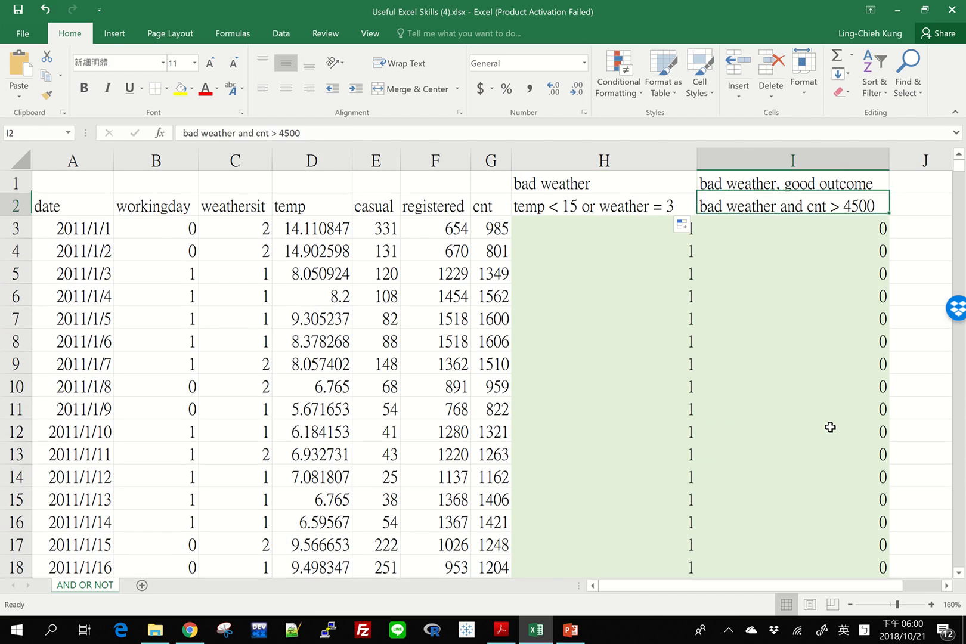
key(F2)
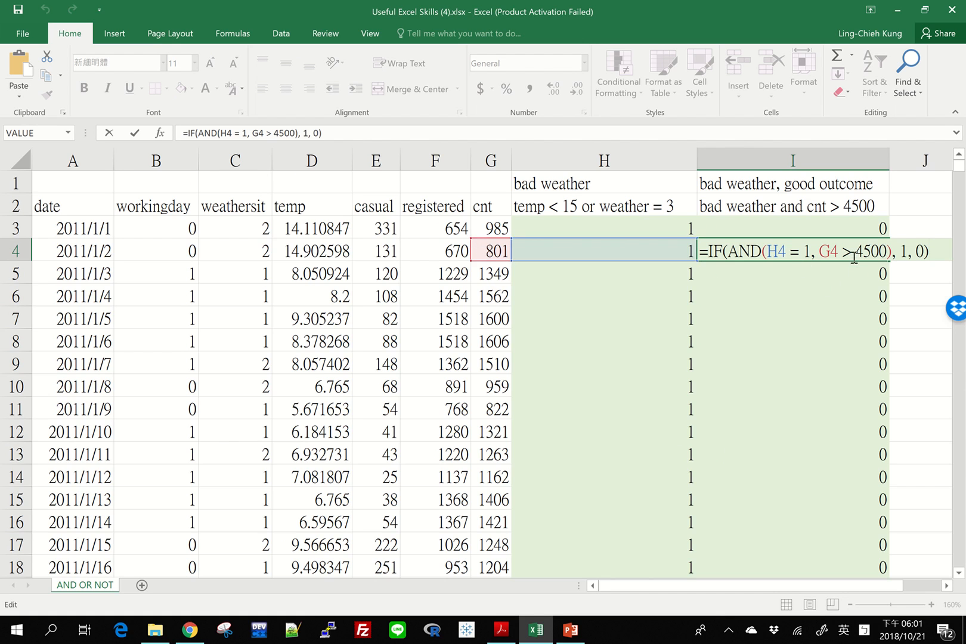
key(ctrl+Return)
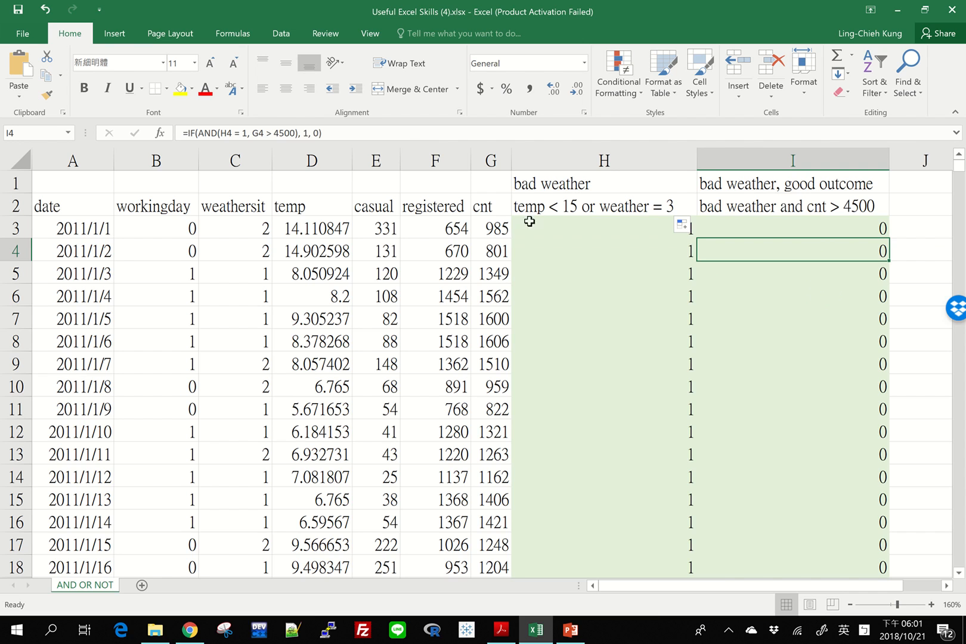
Step: Turn on filtering for the table and limit the "bad weather and cnt > 4500" column to rows flagged 1
click(279, 34)
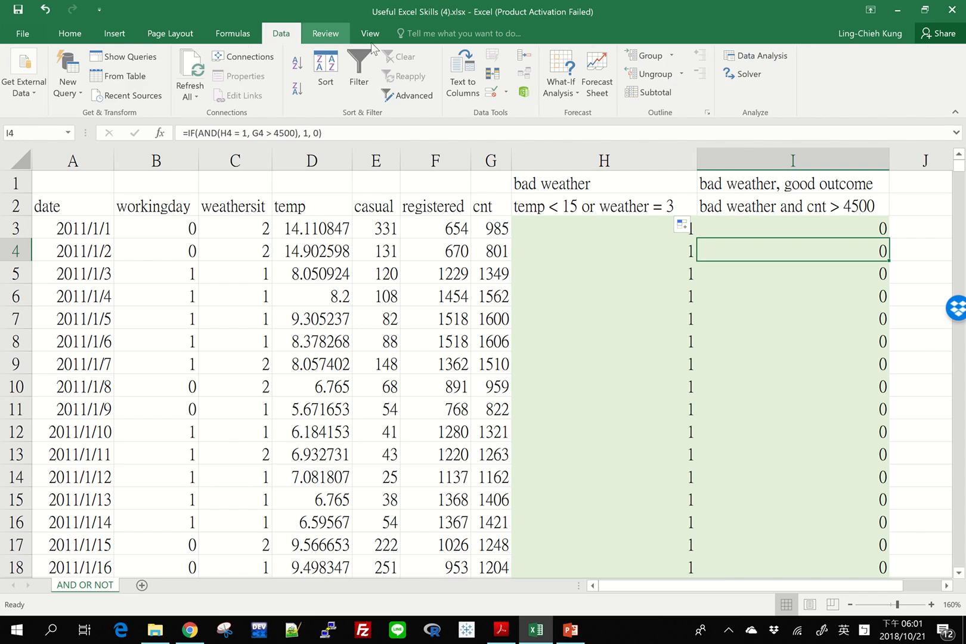
click(359, 69)
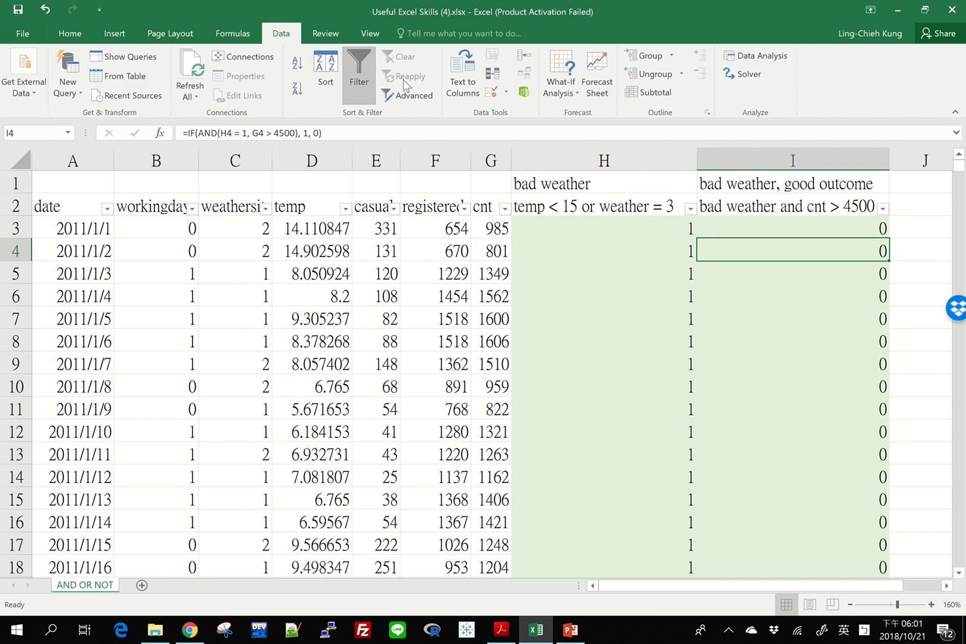
click(883, 209)
click(737, 356)
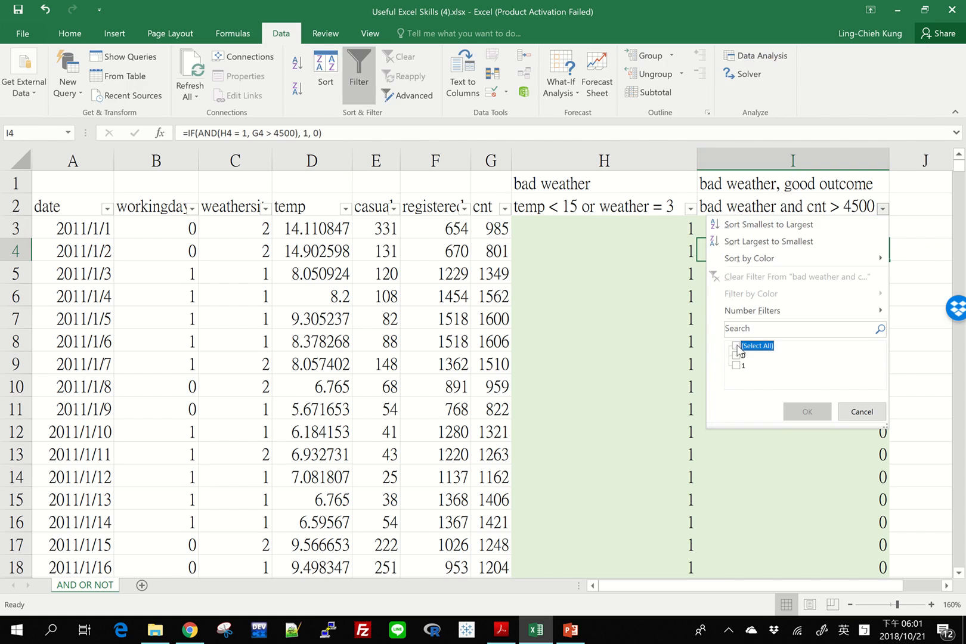
click(811, 414)
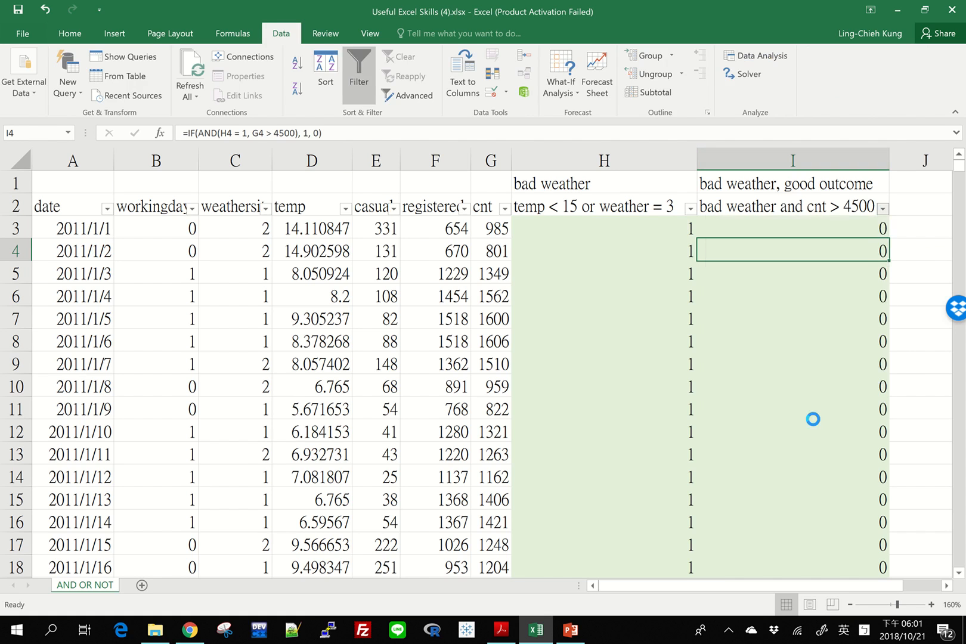
Step: Compare cnt with the bad weather flags in the filtered rows, and select all visible column I flags from I438 down to count them
click(678, 224)
click(478, 232)
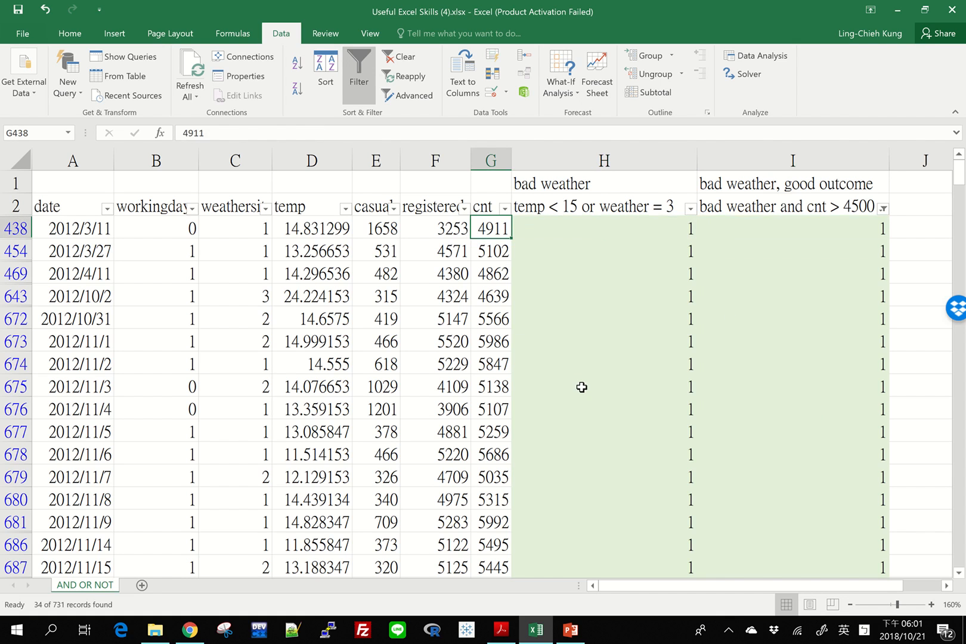
click(590, 405)
click(489, 410)
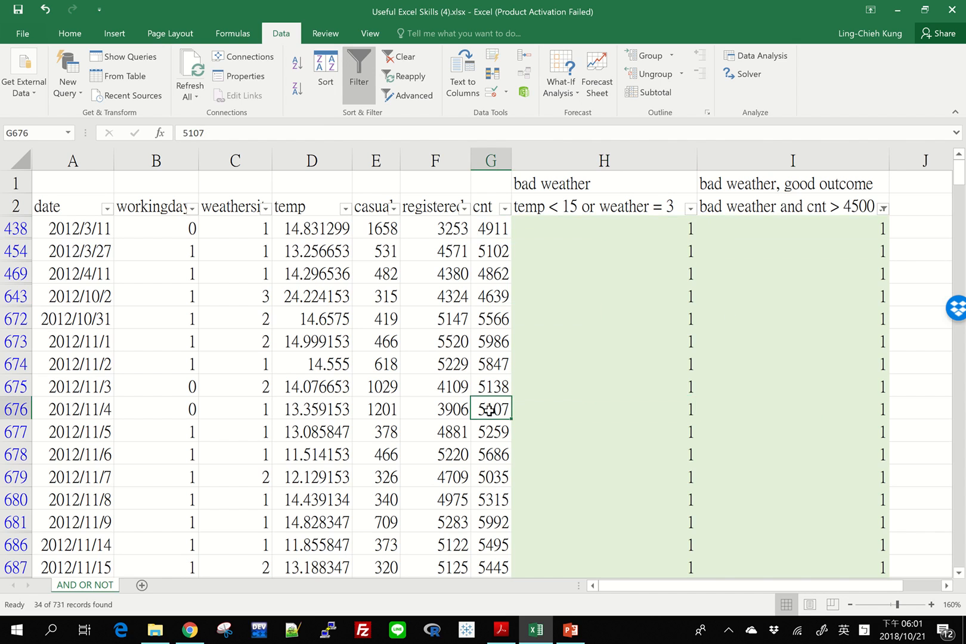
scroll(664, 451, down, 20)
scroll(664, 451, up, 14)
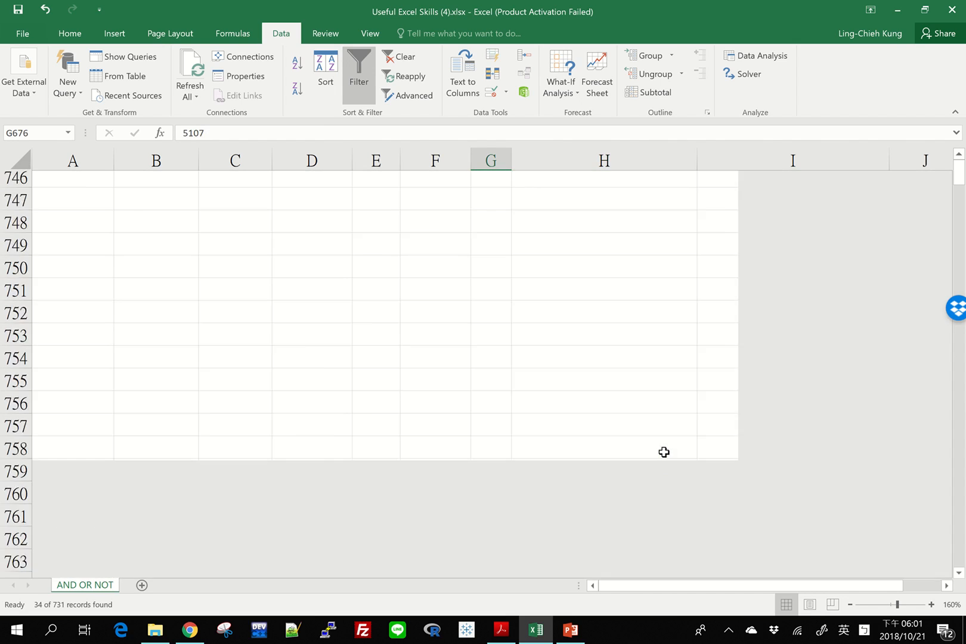
scroll(664, 451, up, 11)
click(792, 226)
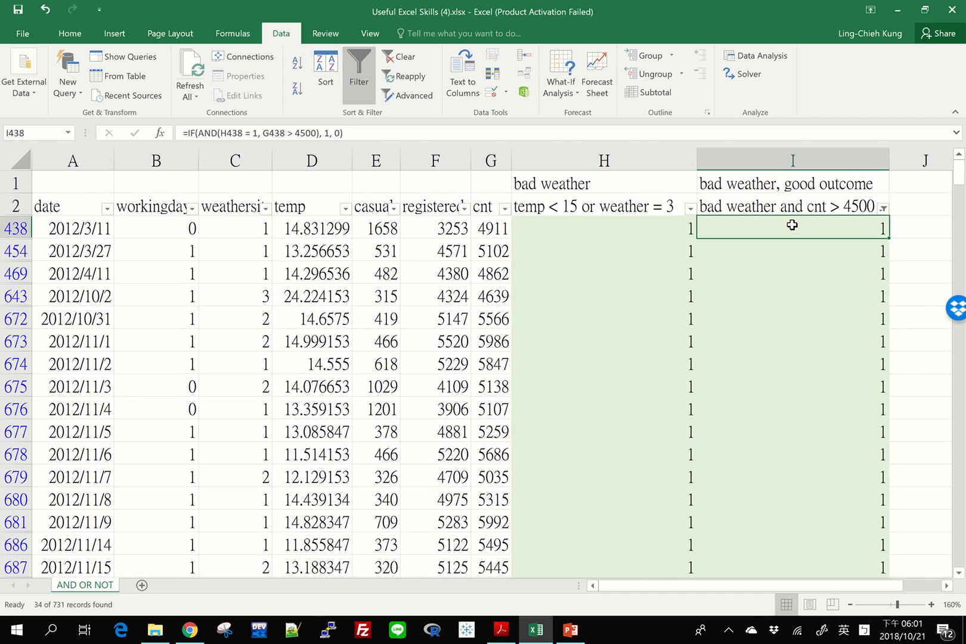
key(ctrl+shift+Down)
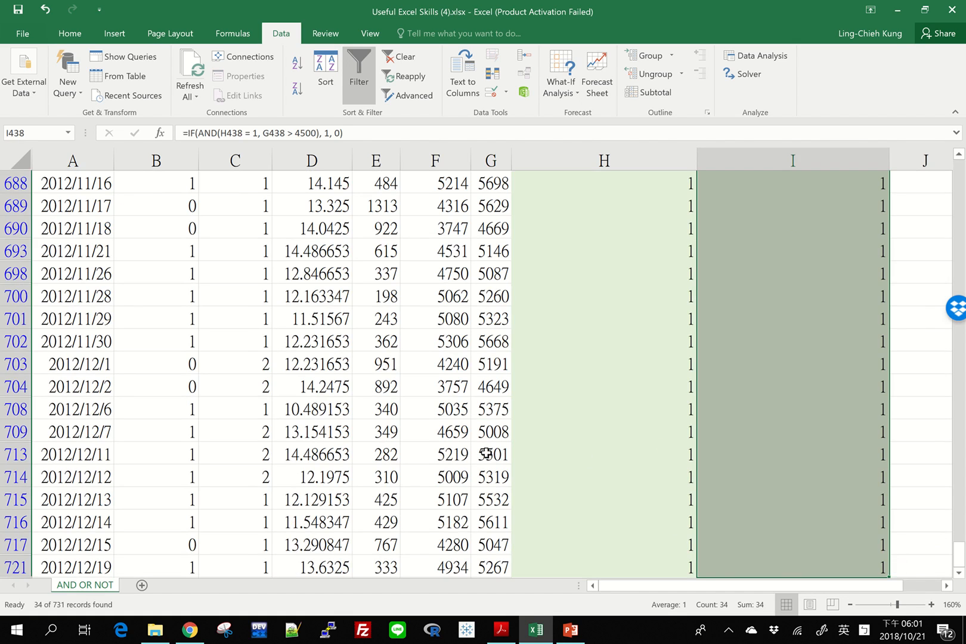
Step: Return to the start of column I, turn off the table's filtering to show all rows again, and select I3
key(ctrl+Up)
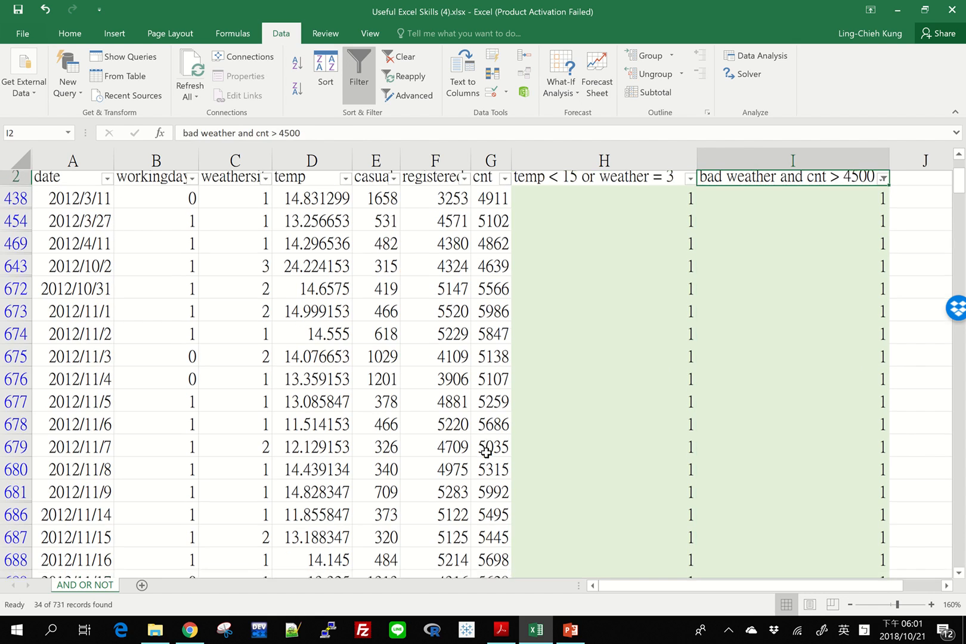
key(Down)
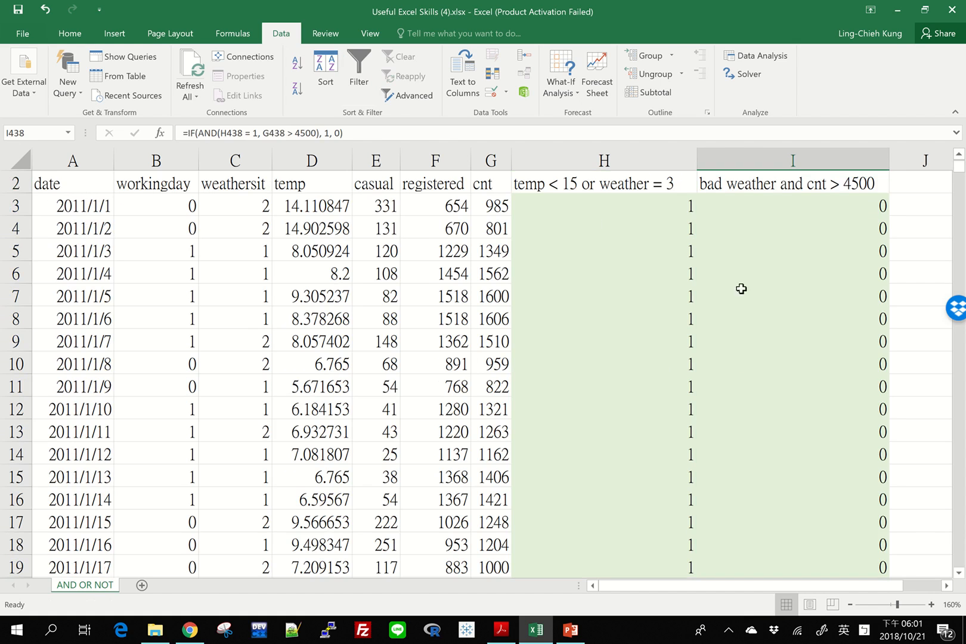
click(764, 210)
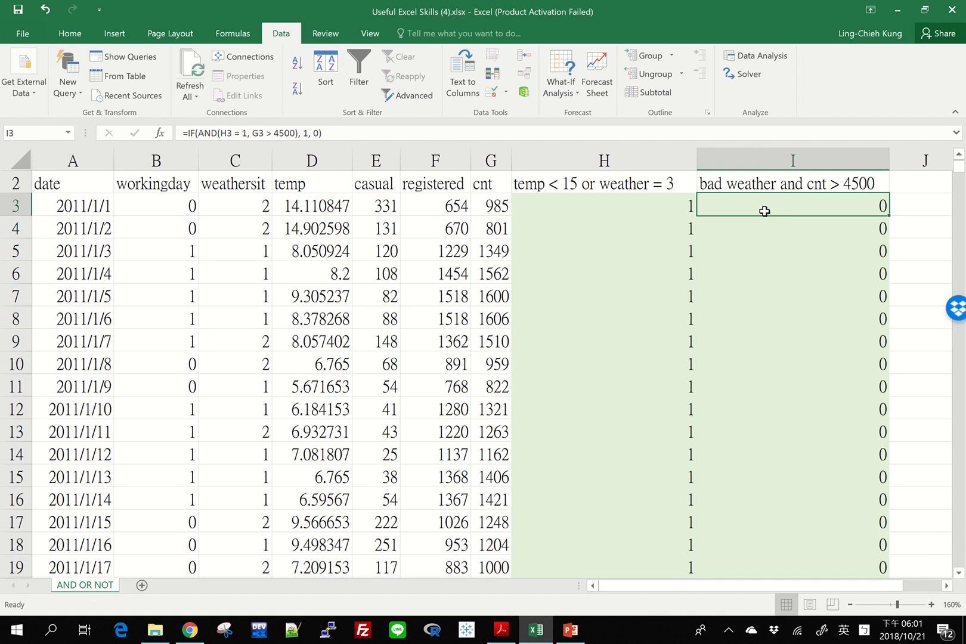